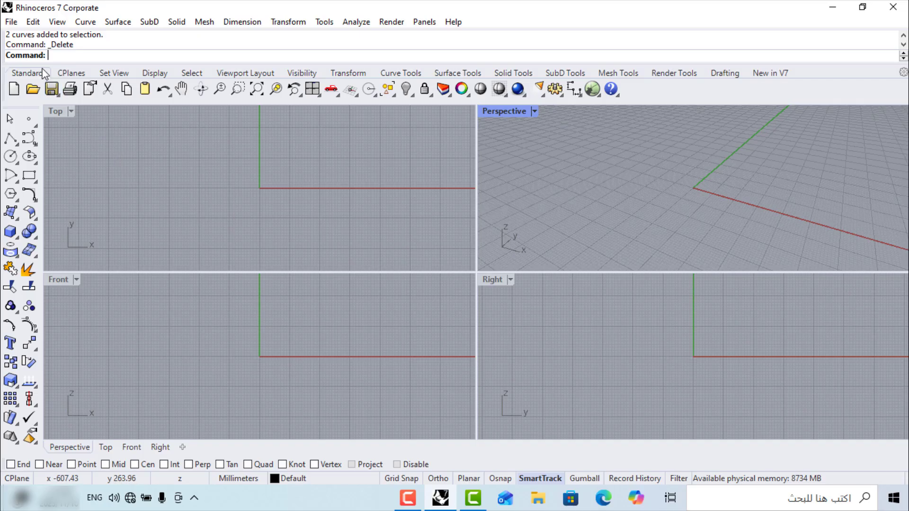
Browse the command menus and the curve and solid tool lists without choosing anything
{"action": "left_click", "coordinate": [11, 22]}
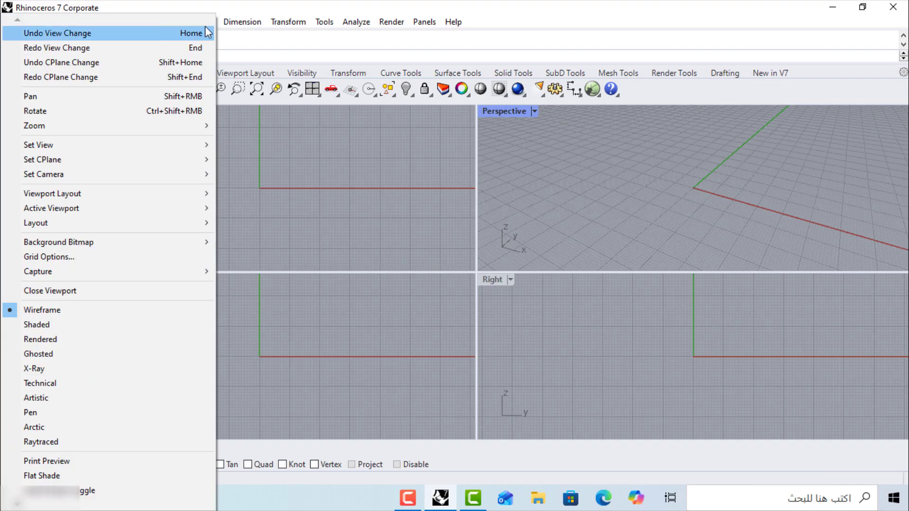
{"action": "mouse_move", "coordinate": [410, 19]}
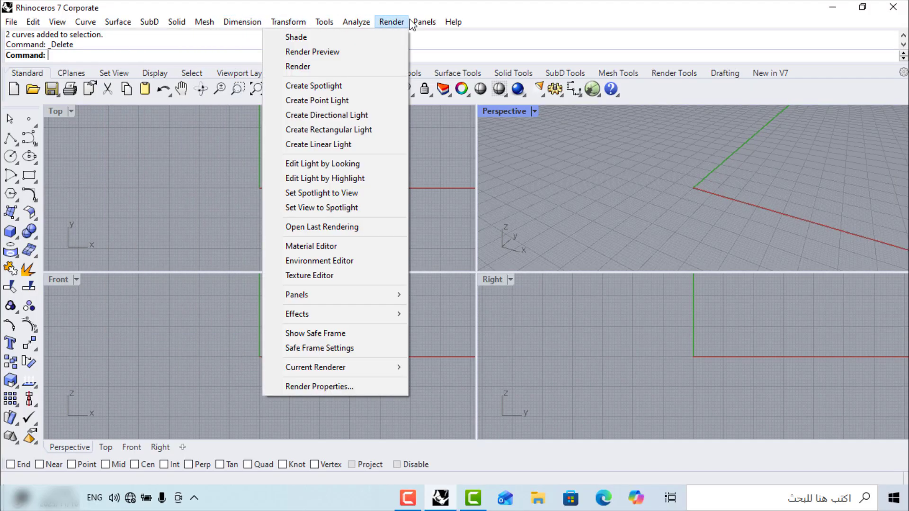
{"action": "left_click", "coordinate": [172, 124]}
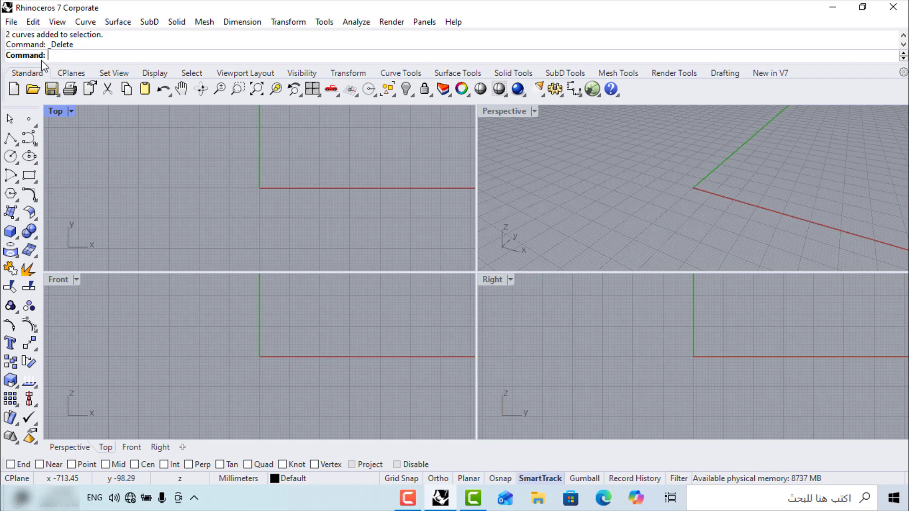
{"action": "left_click", "coordinate": [86, 26]}
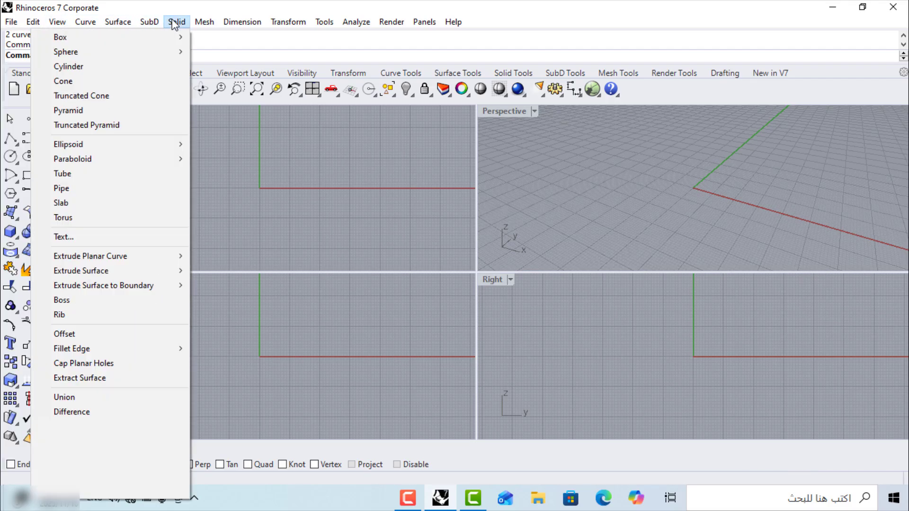
{"action": "left_click", "coordinate": [232, 143]}
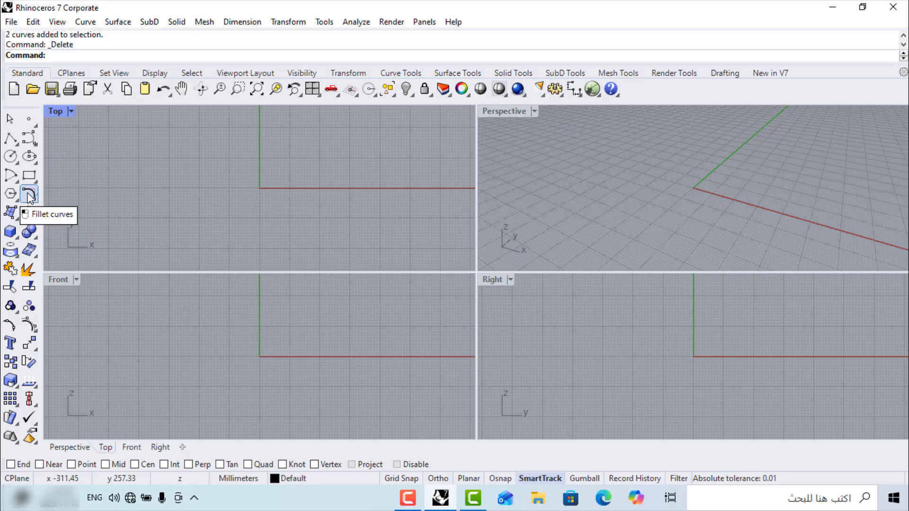
Draw a first diagonal line up and to the right in the Top view with Single Line
{"action": "left_click", "coordinate": [85, 22]}
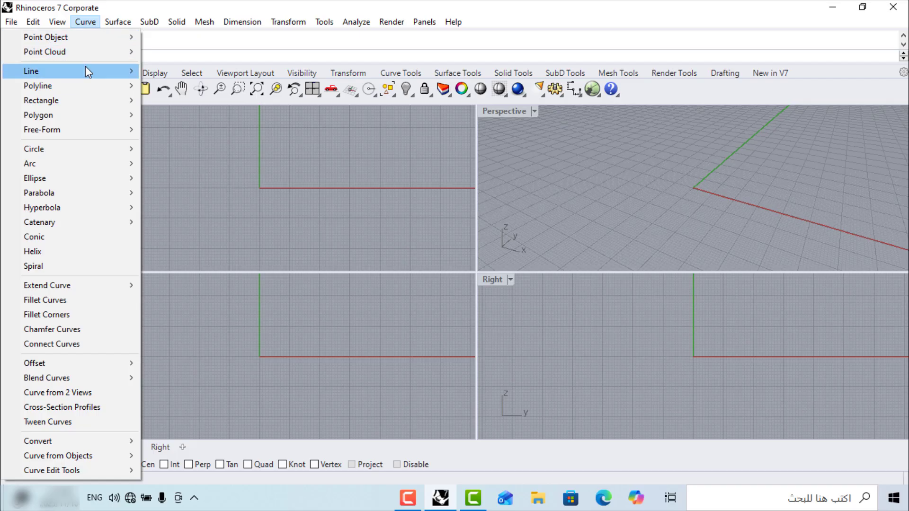
{"action": "mouse_move", "coordinate": [85, 71]}
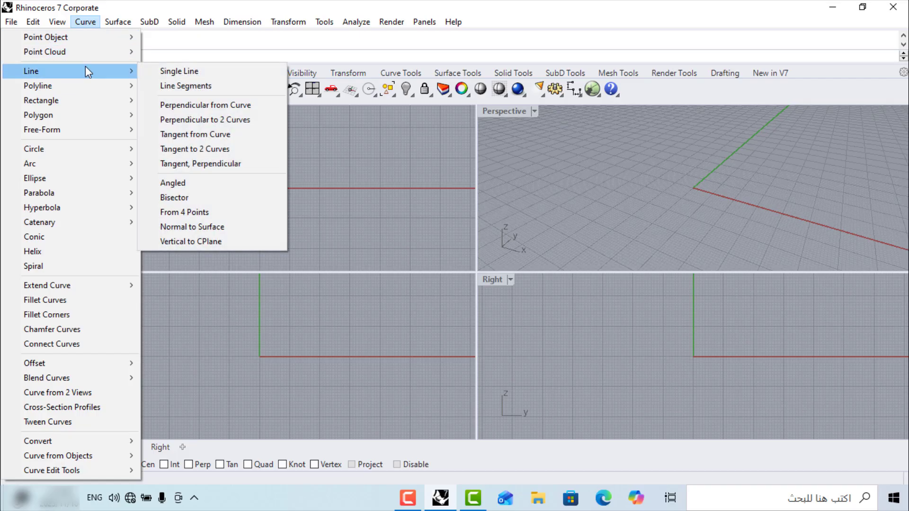
{"action": "left_click", "coordinate": [185, 74]}
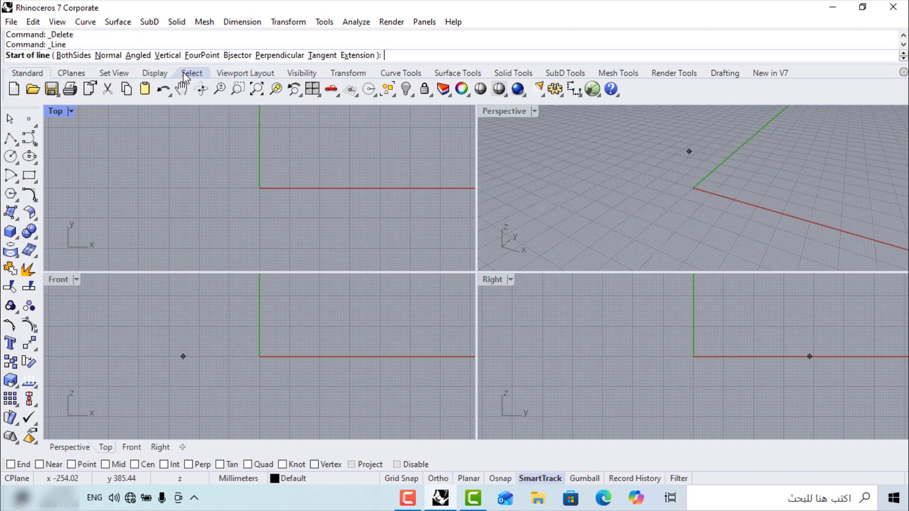
{"action": "left_click", "coordinate": [129, 225]}
{"action": "left_click", "coordinate": [187, 131]}
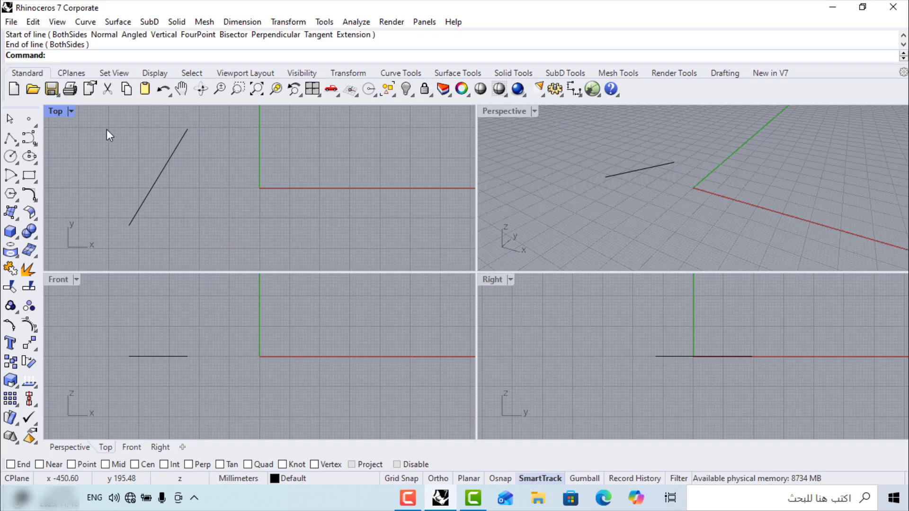
Draw a second and a third parallel diagonal line beside the first, the third via Line
{"action": "left_click", "coordinate": [16, 143]}
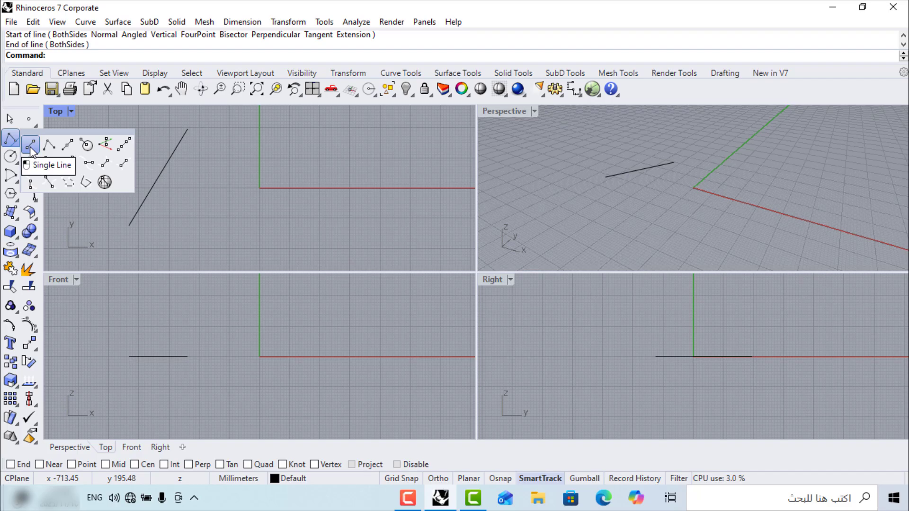
{"action": "left_click", "coordinate": [31, 150]}
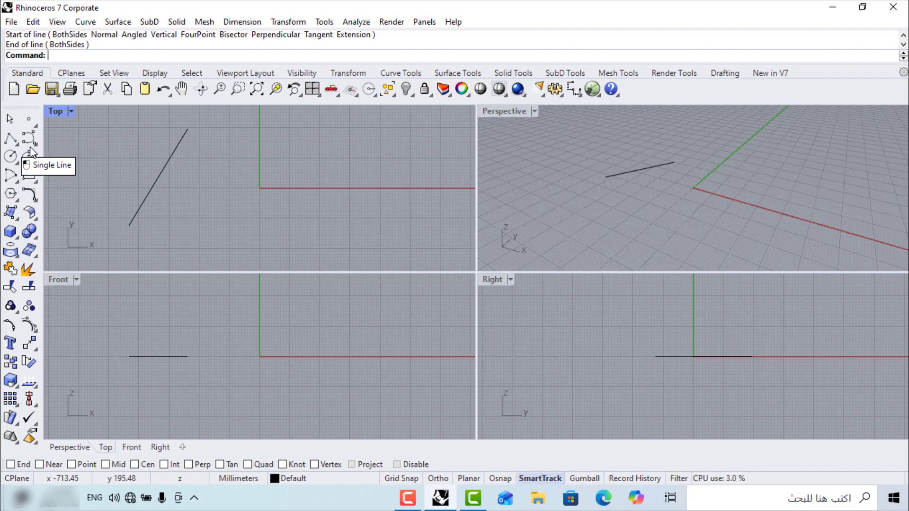
{"action": "left_click", "coordinate": [167, 232]}
{"action": "left_click", "coordinate": [224, 137]}
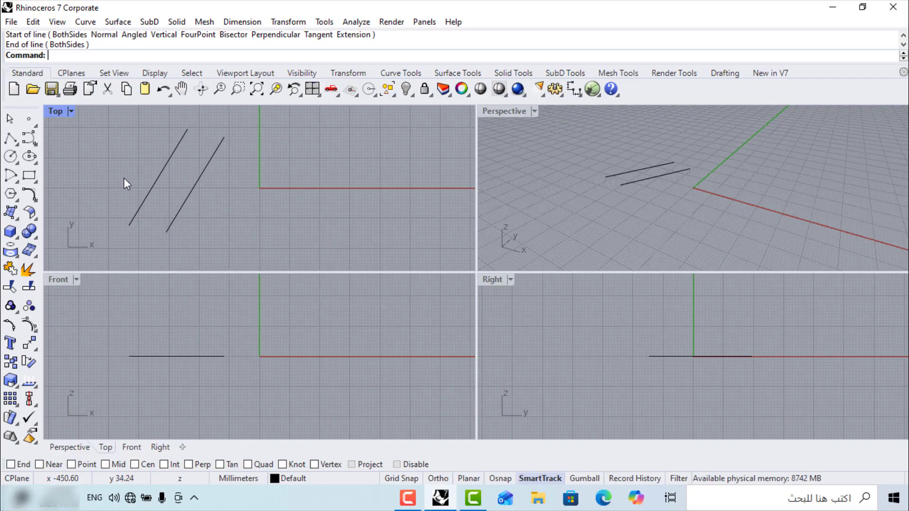
{"action": "type", "text": "Line"}
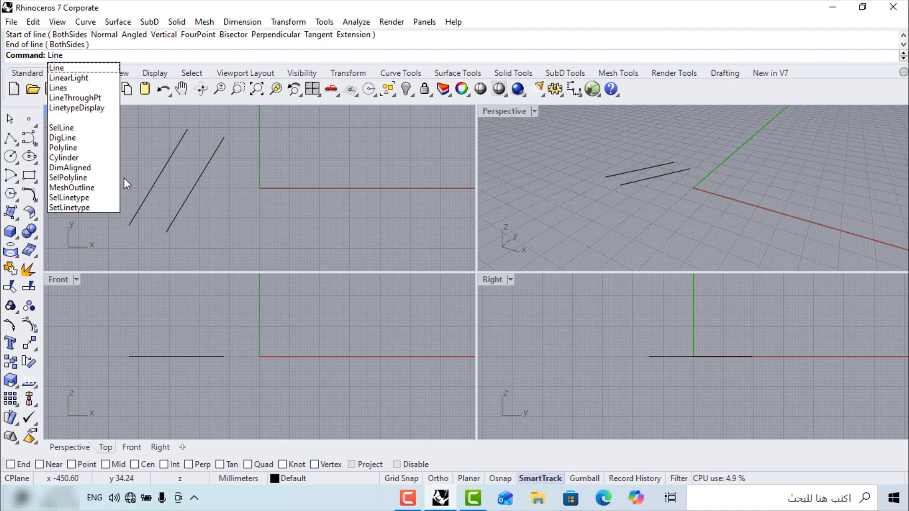
{"action": "left_click", "coordinate": [83, 69]}
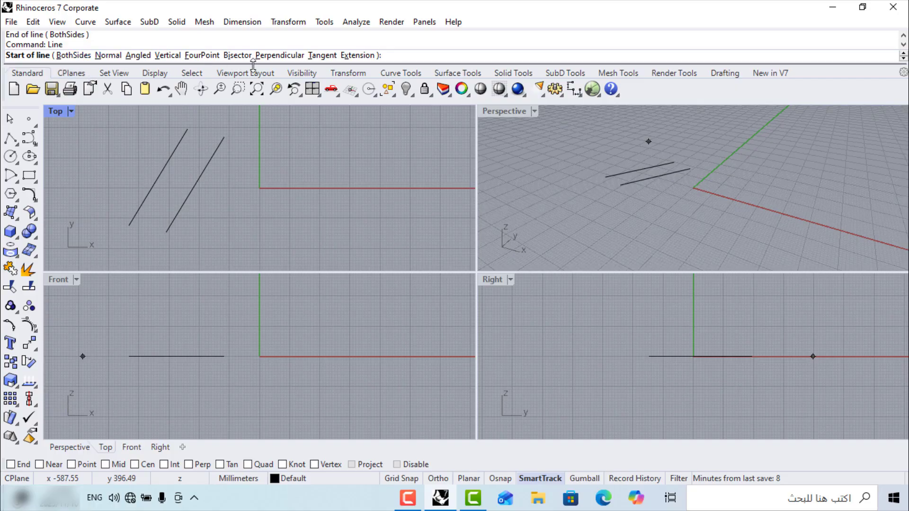
{"action": "left_click", "coordinate": [216, 236]}
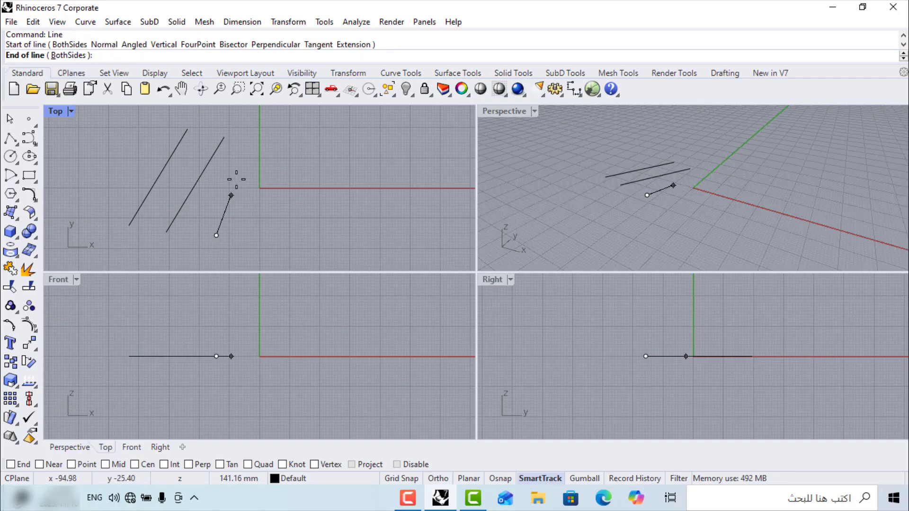
{"action": "left_click", "coordinate": [265, 141]}
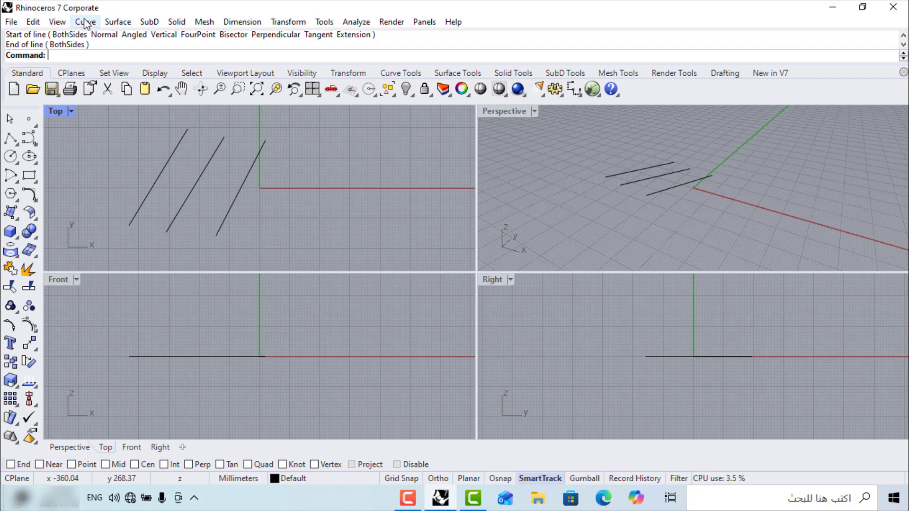
{"action": "left_click", "coordinate": [53, 22]}
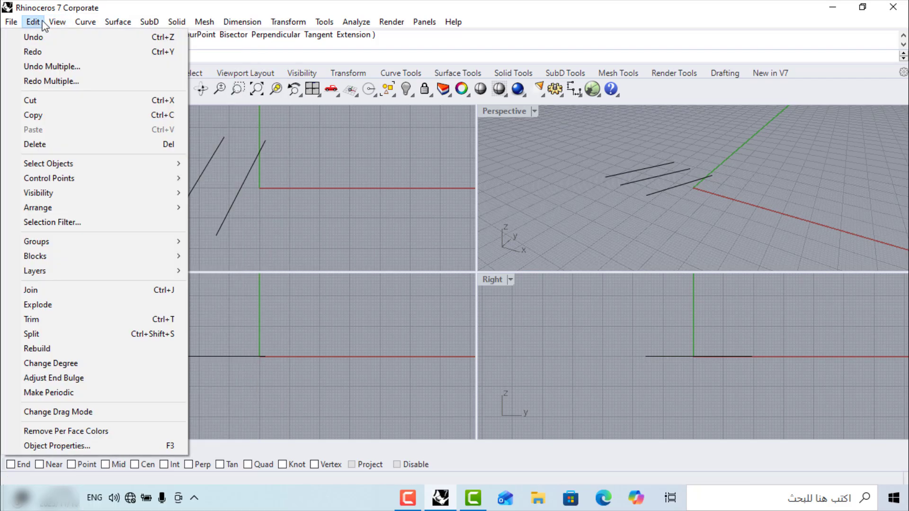
{"action": "mouse_move", "coordinate": [233, 26]}
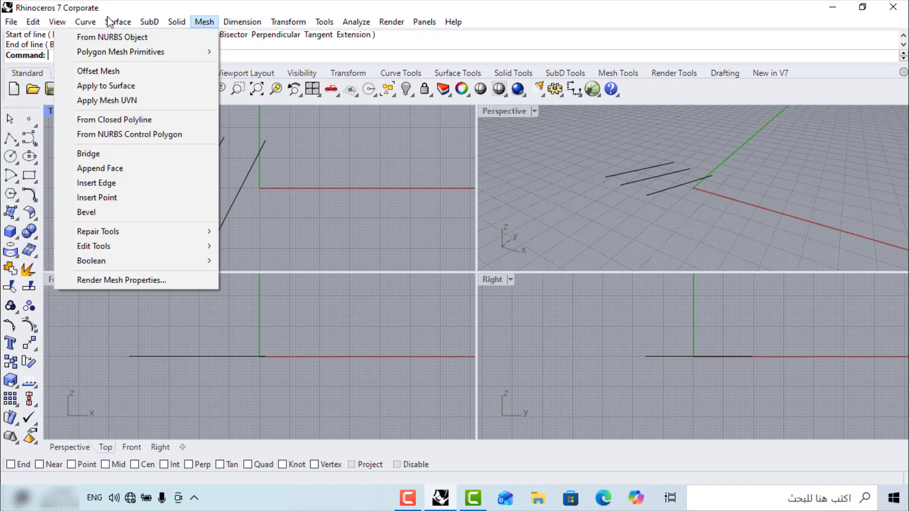
{"action": "mouse_move", "coordinate": [93, 22]}
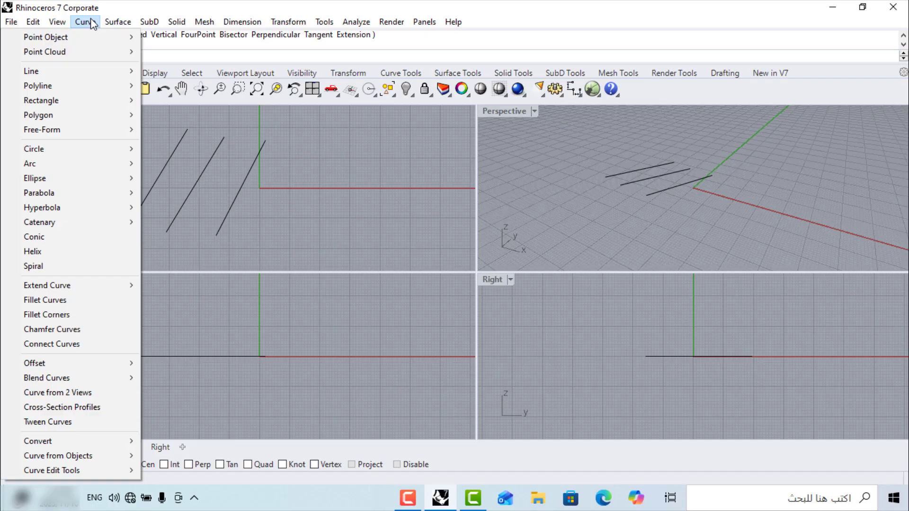
{"action": "left_click", "coordinate": [282, 195]}
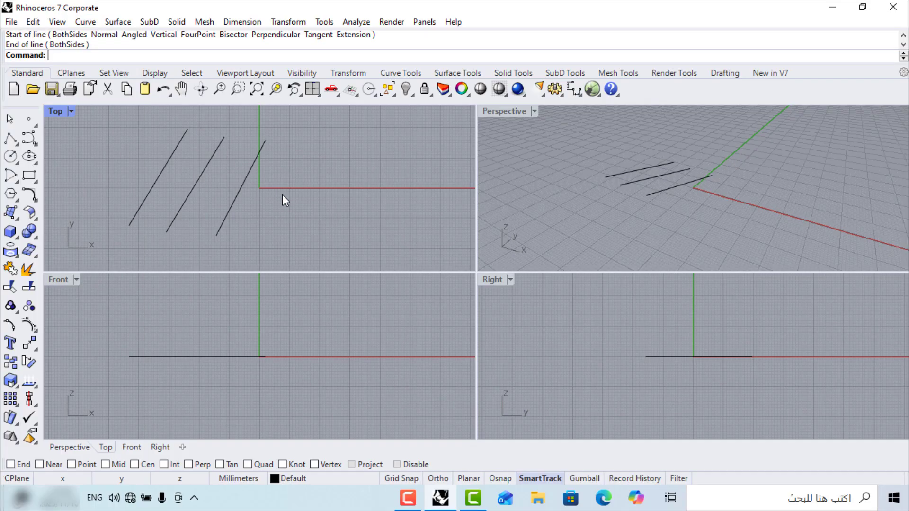
{"action": "left_click", "coordinate": [10, 138]}
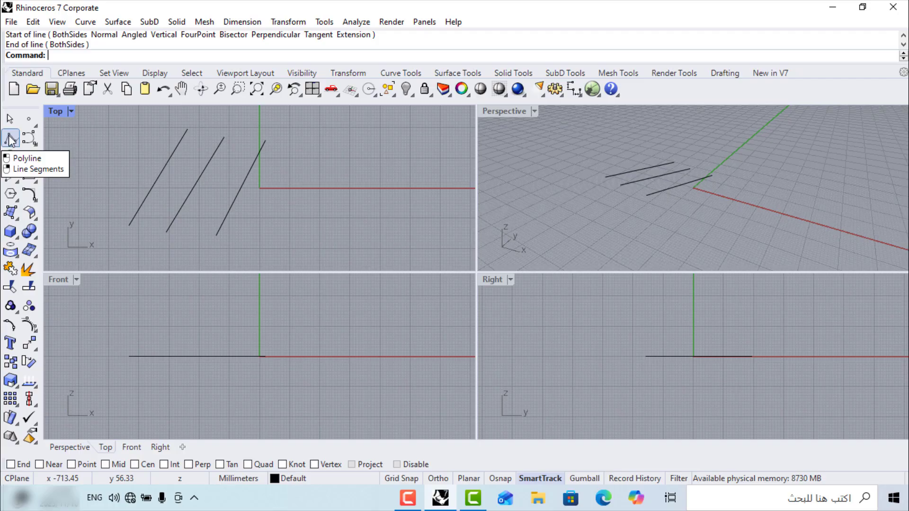
{"action": "right_click", "coordinate": [10, 140]}
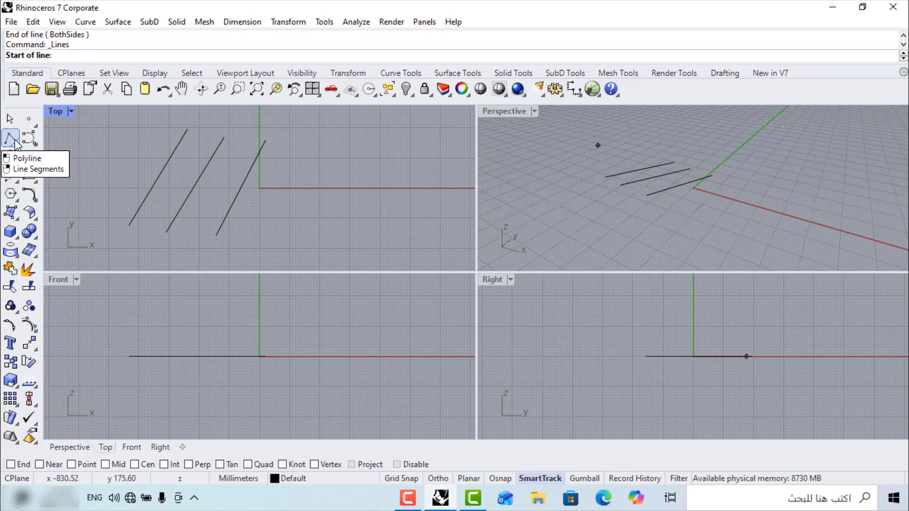
{"action": "left_click", "coordinate": [17, 147]}
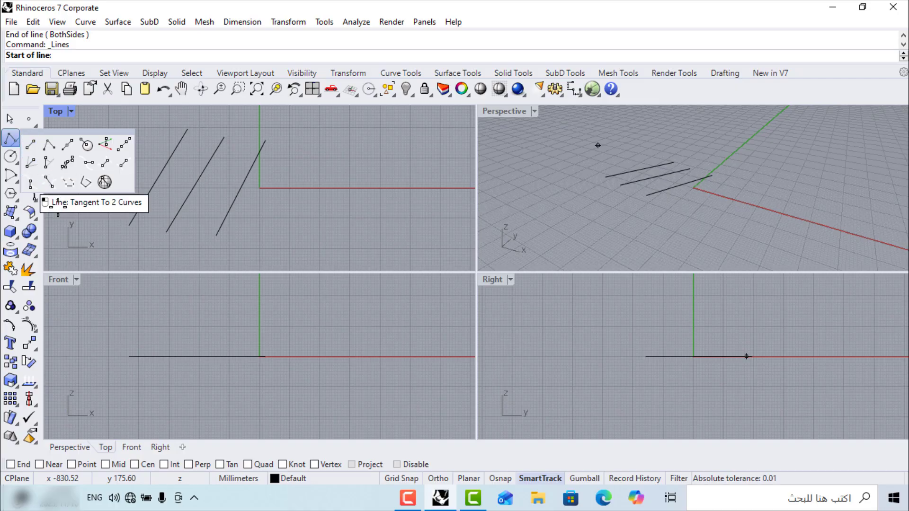
{"action": "key", "text": "Escape"}
{"action": "key", "text": "Escape"}
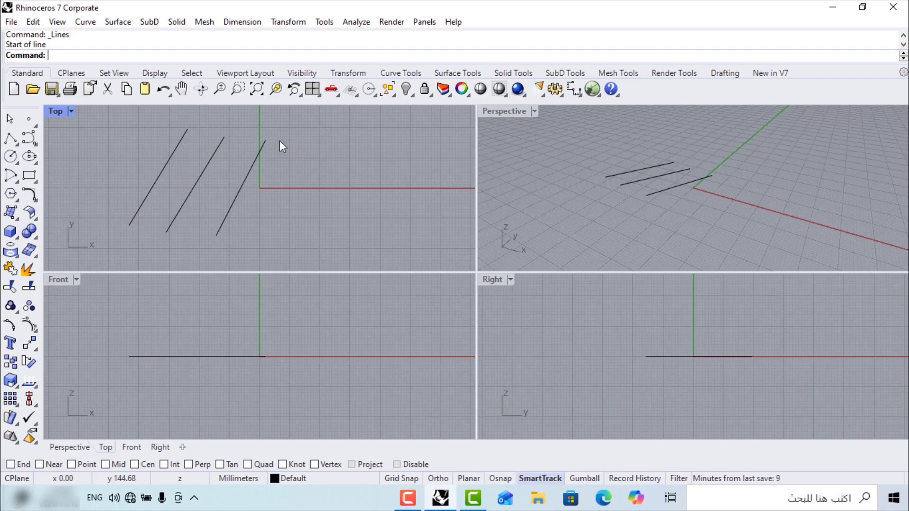
{"action": "left_click", "coordinate": [454, 74]}
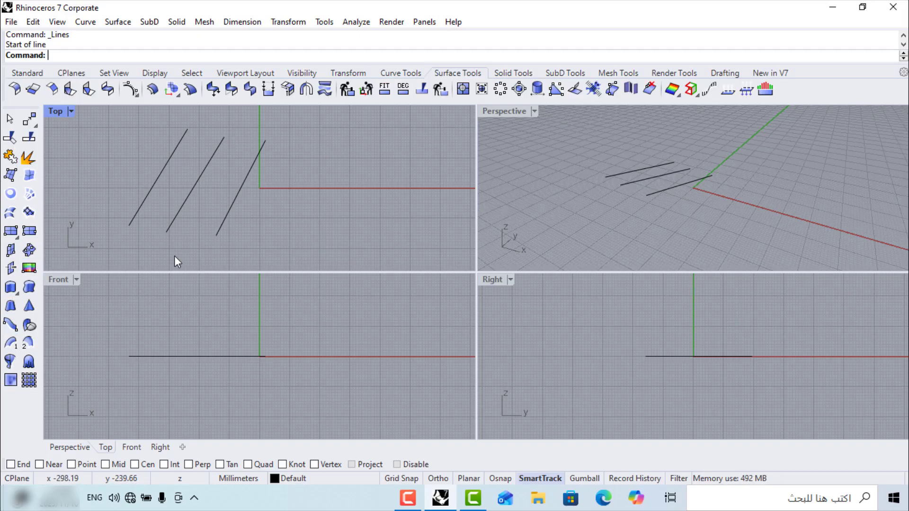
{"action": "left_click", "coordinate": [513, 74]}
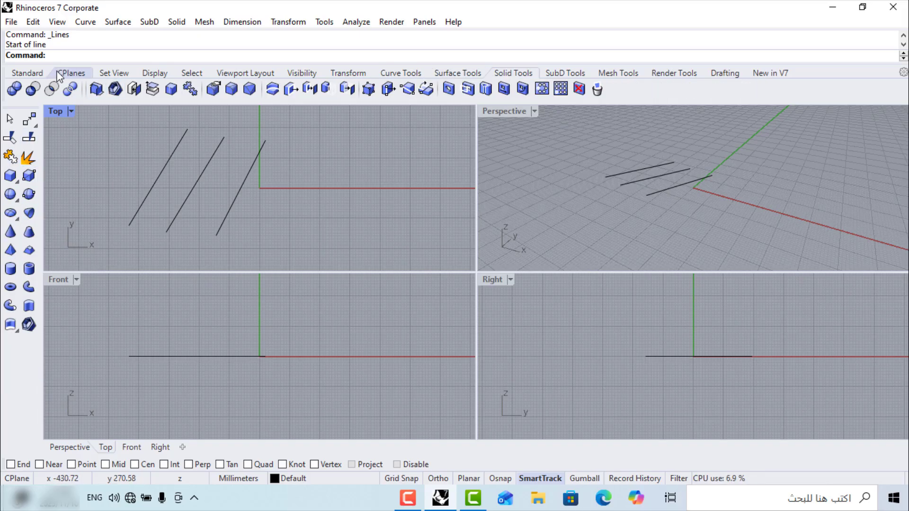
{"action": "left_click", "coordinate": [19, 74]}
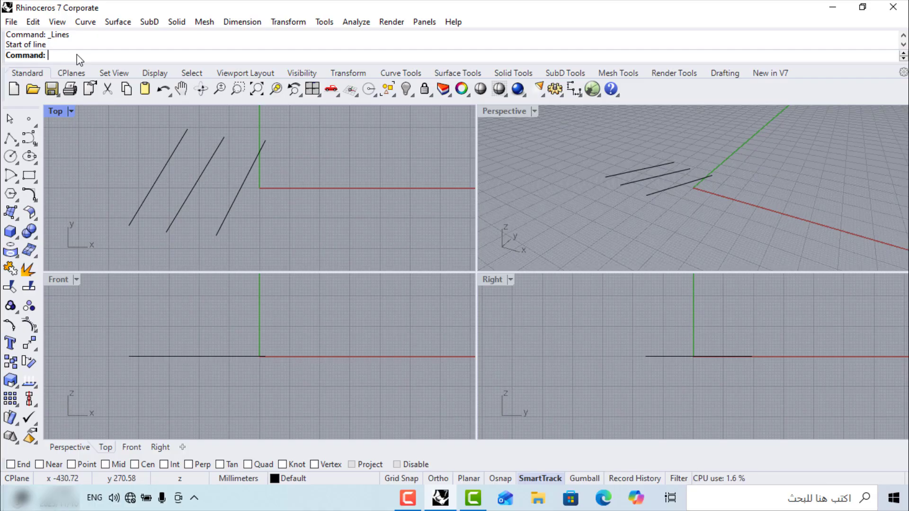
Draw a corner-to-corner rectangle right of the lines, spanning the x-axis in Top
{"action": "type", "text": "Rectangle"}
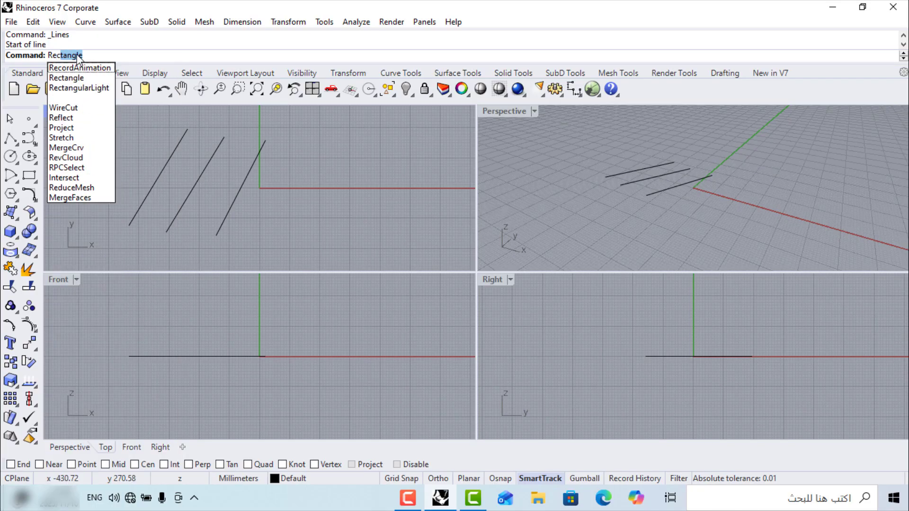
{"action": "left_click", "coordinate": [71, 78]}
{"action": "left_click", "coordinate": [272, 224]}
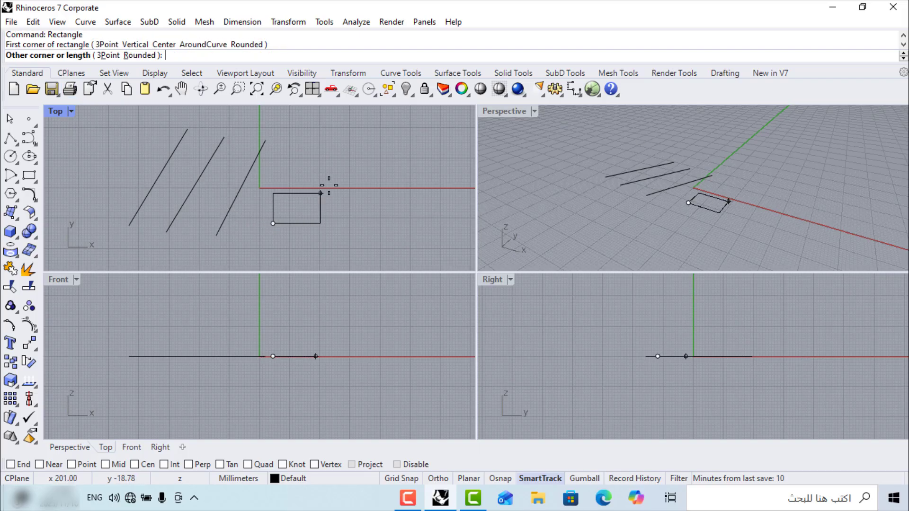
{"action": "left_click", "coordinate": [415, 153]}
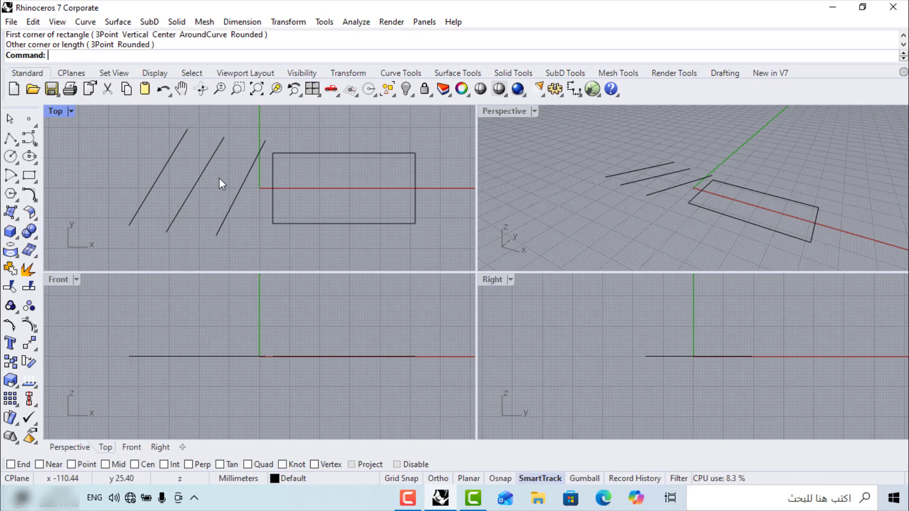
Maximise and restore the Top and Front views to inspect the lines
{"action": "double_click", "coordinate": [56, 110]}
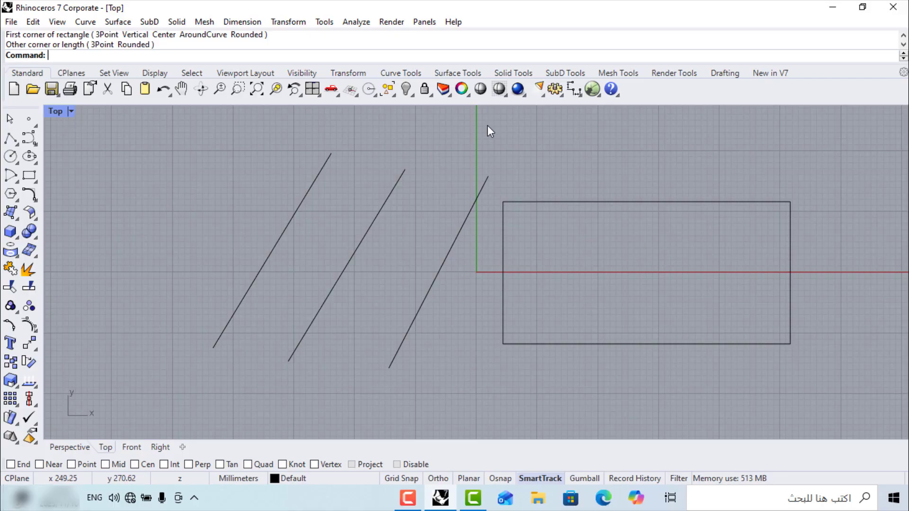
{"action": "double_click", "coordinate": [53, 110]}
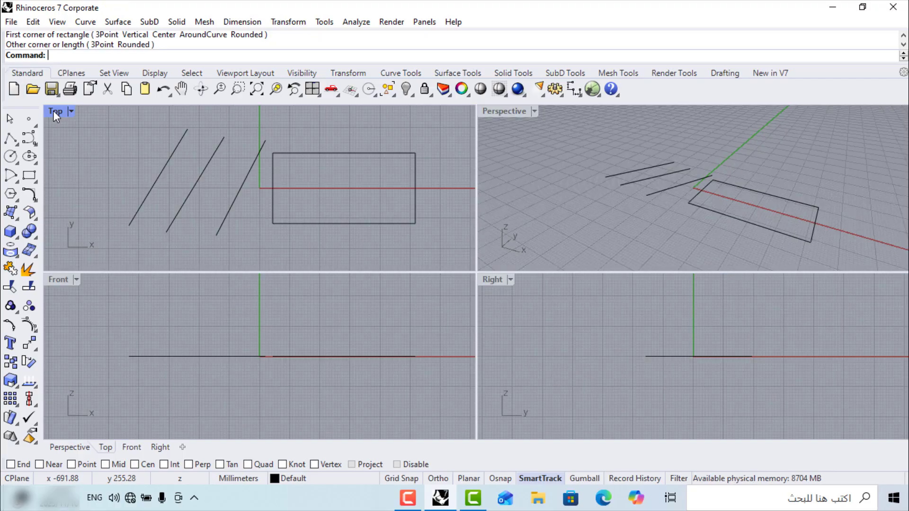
{"action": "left_click", "coordinate": [50, 282]}
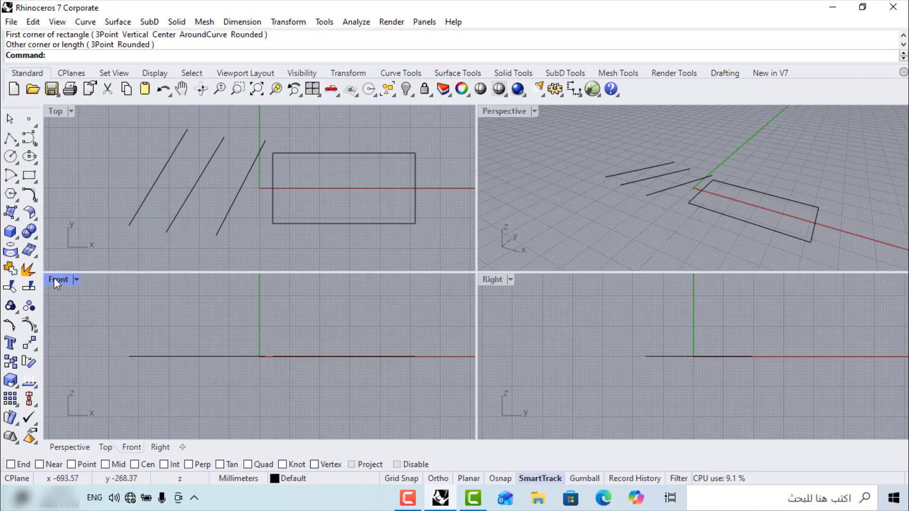
{"action": "double_click", "coordinate": [55, 279]}
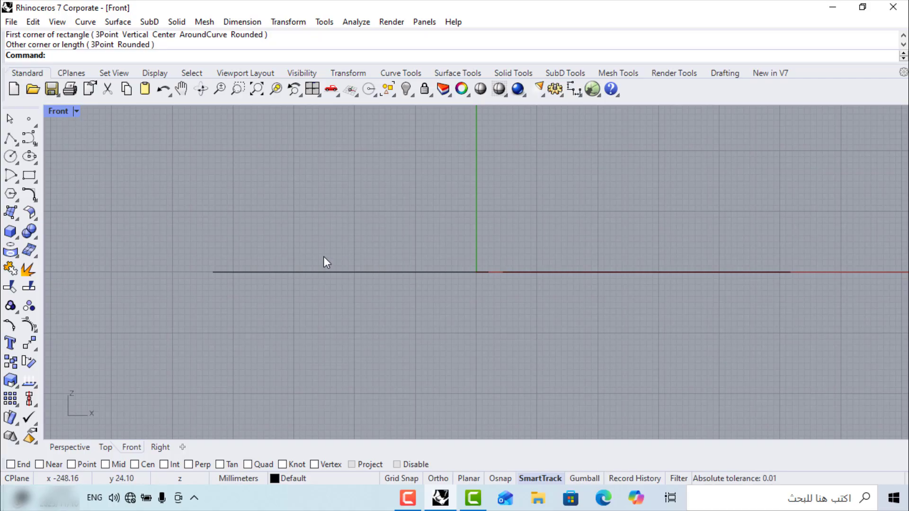
{"action": "left_click", "coordinate": [234, 271]}
{"action": "left_click", "coordinate": [364, 274]}
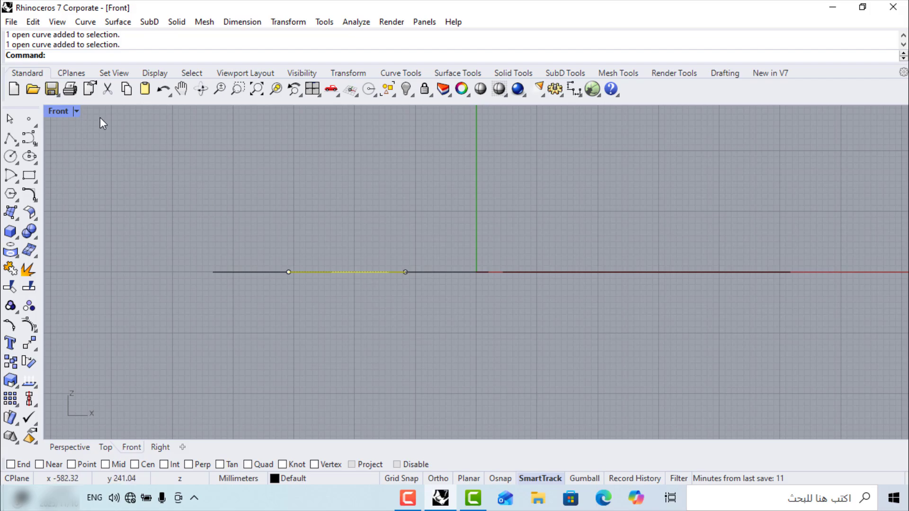
{"action": "double_click", "coordinate": [58, 109]}
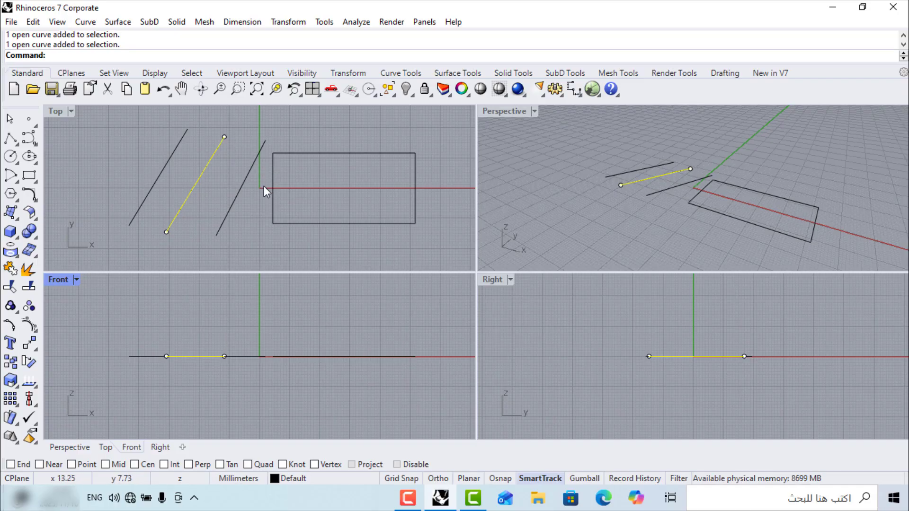
Maximise the Right and Perspective views, orbiting slightly, then return to four views
{"action": "left_click", "coordinate": [514, 323]}
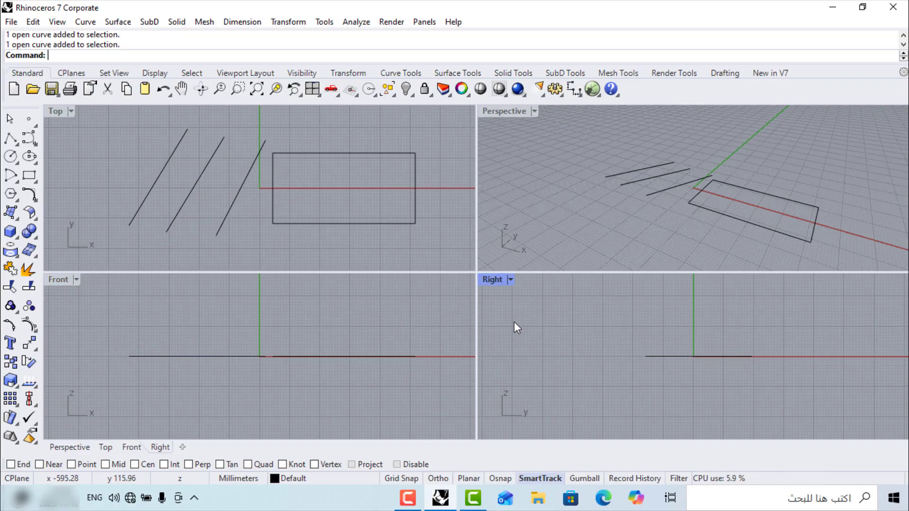
{"action": "double_click", "coordinate": [485, 280]}
{"action": "double_click", "coordinate": [52, 110]}
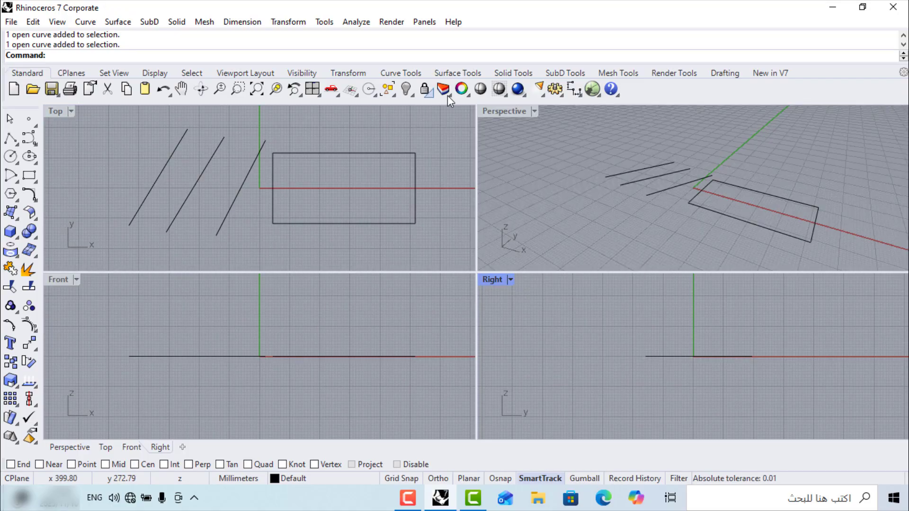
{"action": "double_click", "coordinate": [500, 112]}
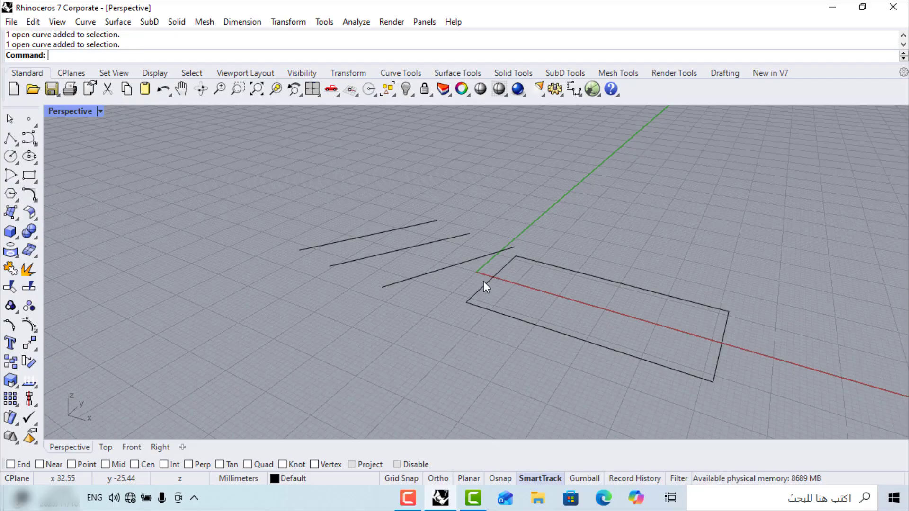
{"action": "right_click_drag", "start_coordinate": [484, 281], "coordinate": [598, 284]}
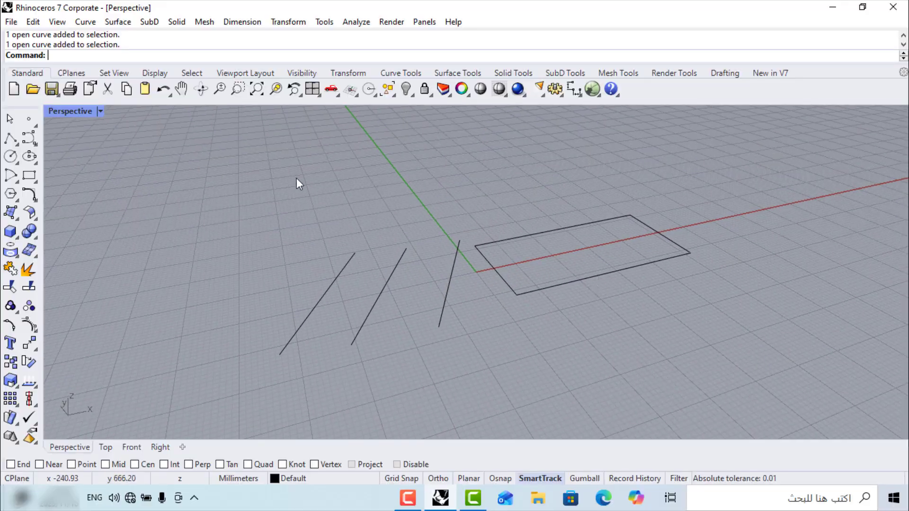
{"action": "double_click", "coordinate": [56, 110]}
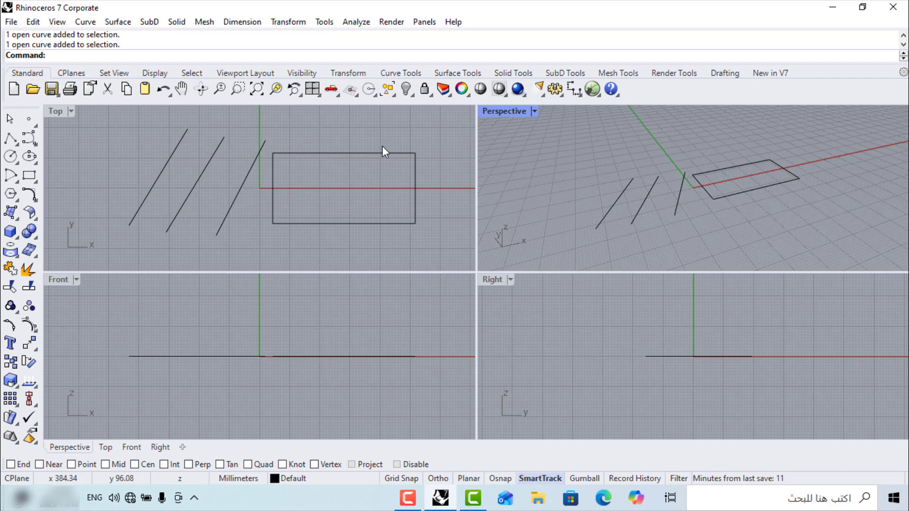
Select all four curves with a crossing window in Top and delete them
{"action": "left_click_drag", "start_coordinate": [391, 123], "coordinate": [95, 242]}
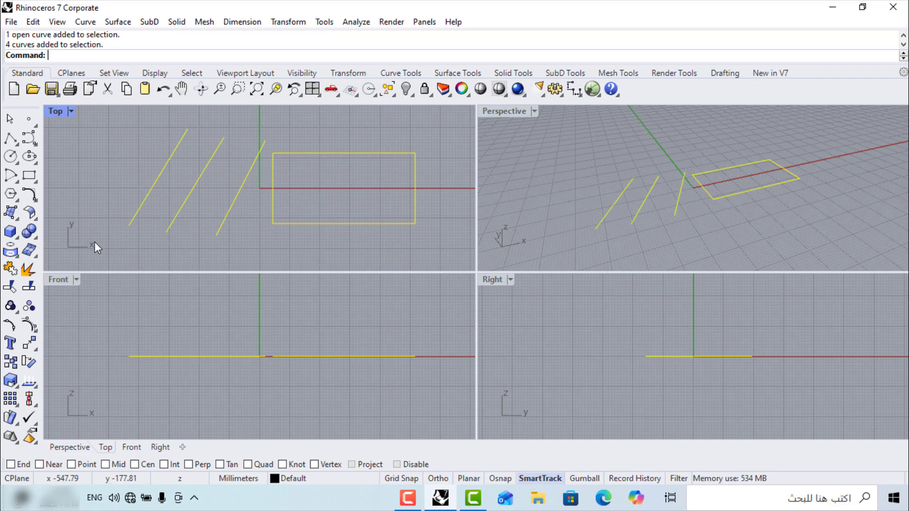
{"action": "left_click", "coordinate": [381, 122]}
{"action": "left_click_drag", "start_coordinate": [385, 121], "coordinate": [113, 255]}
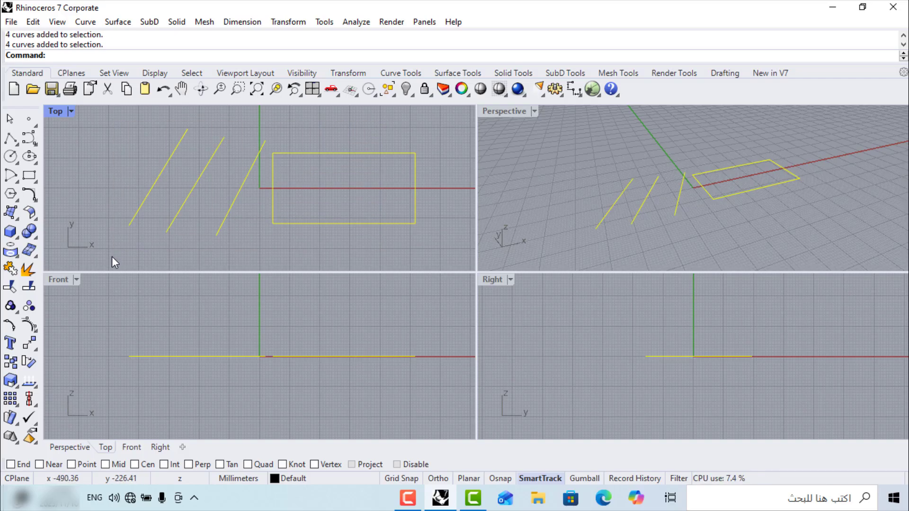
{"action": "key", "text": "Delete"}
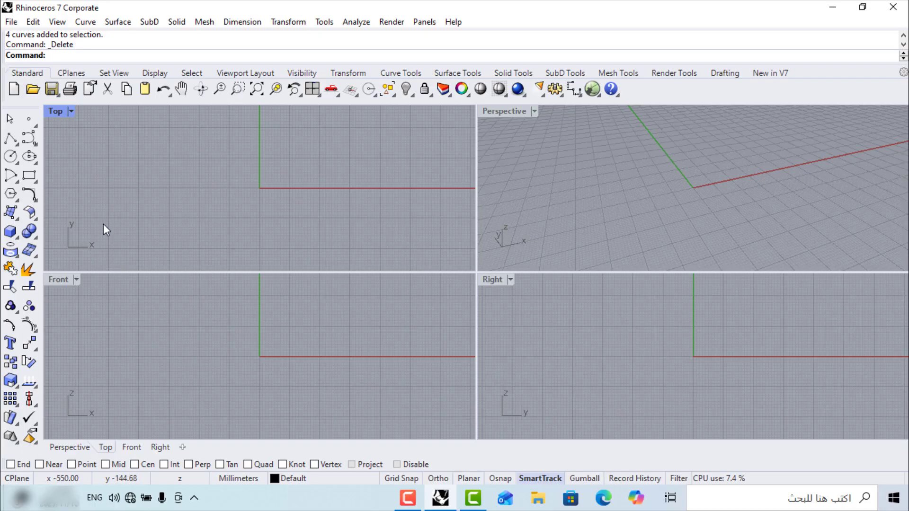
Create a corner-to-corner box around the origin, setting base corners and height, then orbit it
{"action": "left_click", "coordinate": [10, 232]}
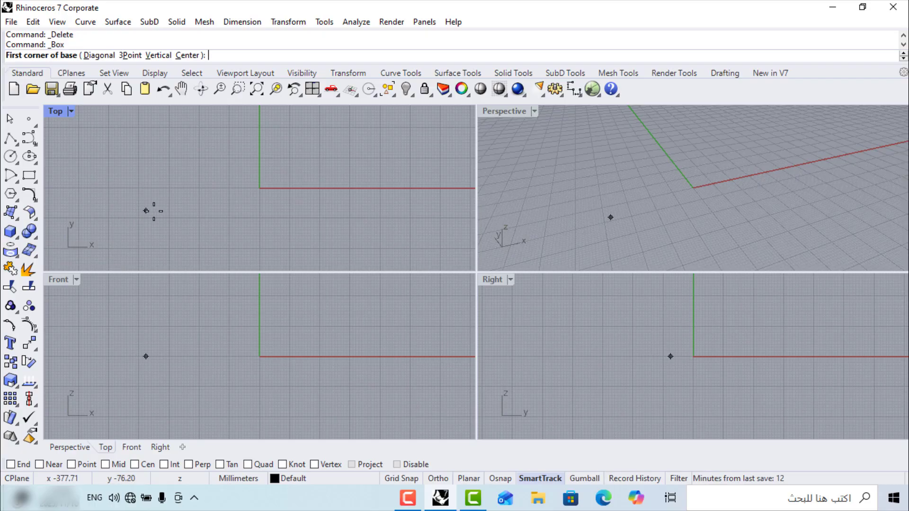
{"action": "left_click", "coordinate": [665, 205]}
{"action": "left_click", "coordinate": [721, 170]}
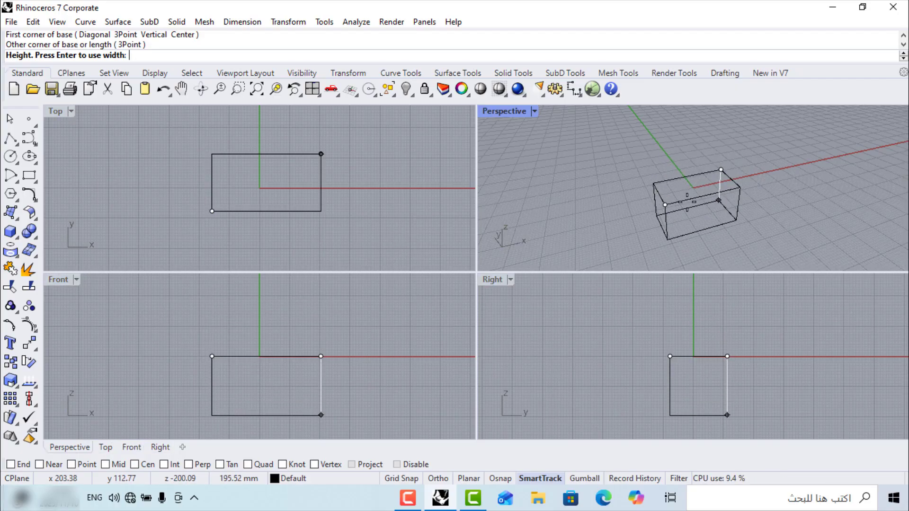
{"action": "left_click", "coordinate": [700, 145]}
{"action": "right_click_drag", "start_coordinate": [700, 145], "coordinate": [680, 175]}
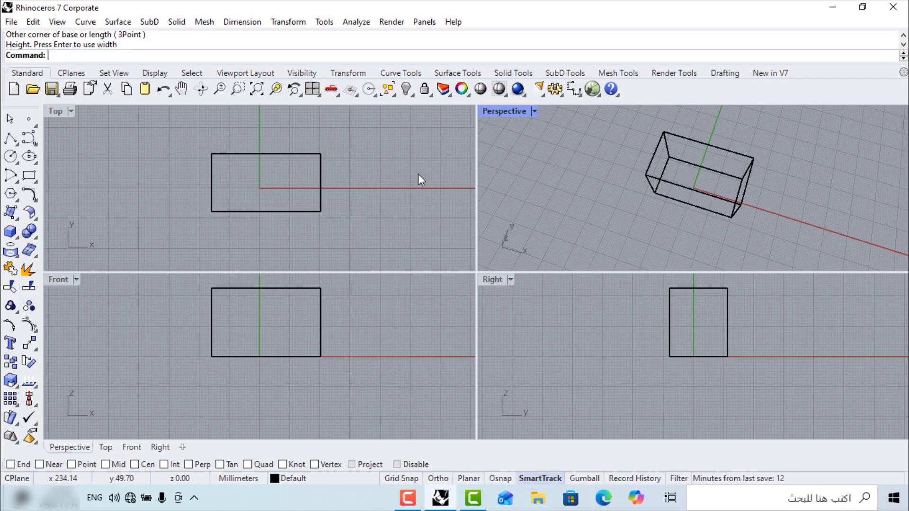
{"action": "right_click_drag", "start_coordinate": [653, 161], "coordinate": [685, 248]}
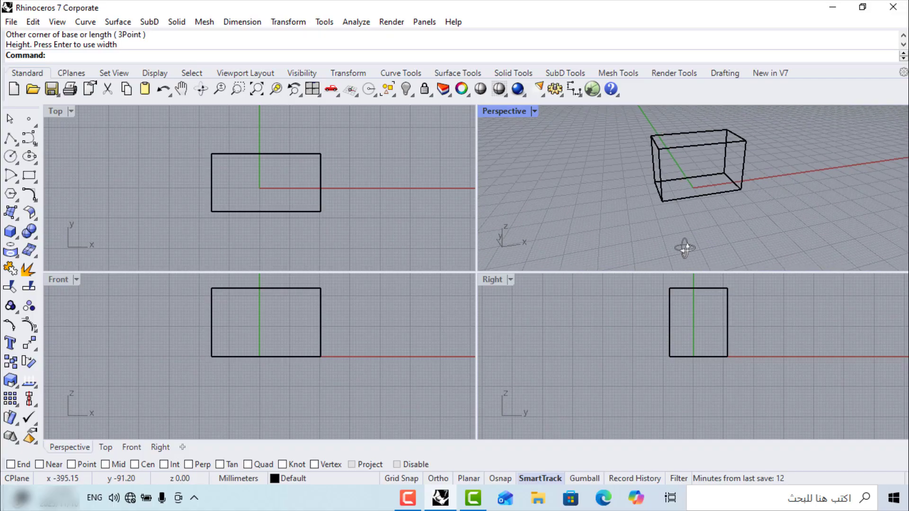
Switch the Perspective viewport to Shaded display mode
{"action": "left_click", "coordinate": [510, 109]}
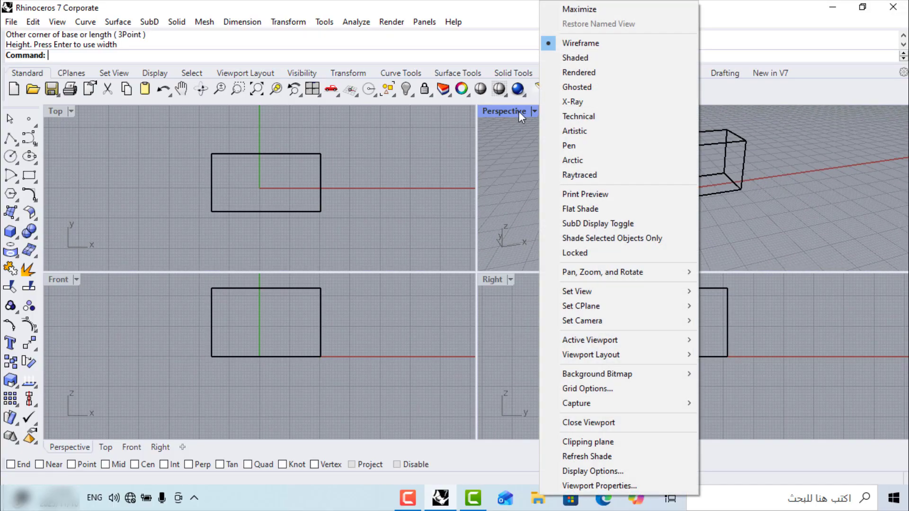
{"action": "left_click", "coordinate": [563, 62]}
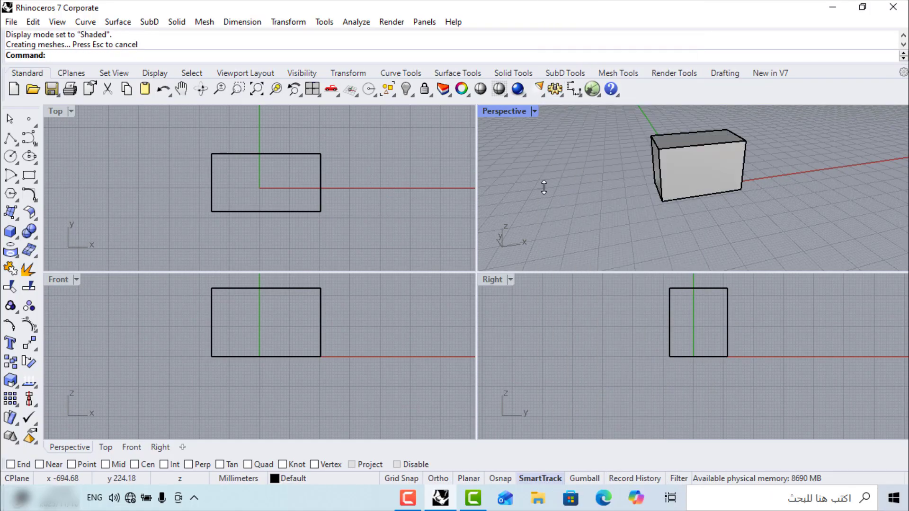
{"action": "left_click", "coordinate": [201, 164]}
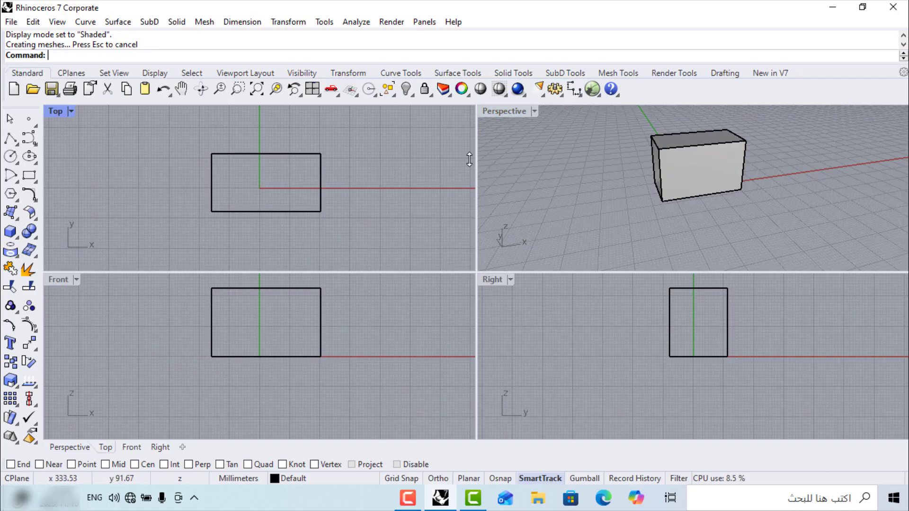
{"action": "left_click", "coordinate": [513, 158]}
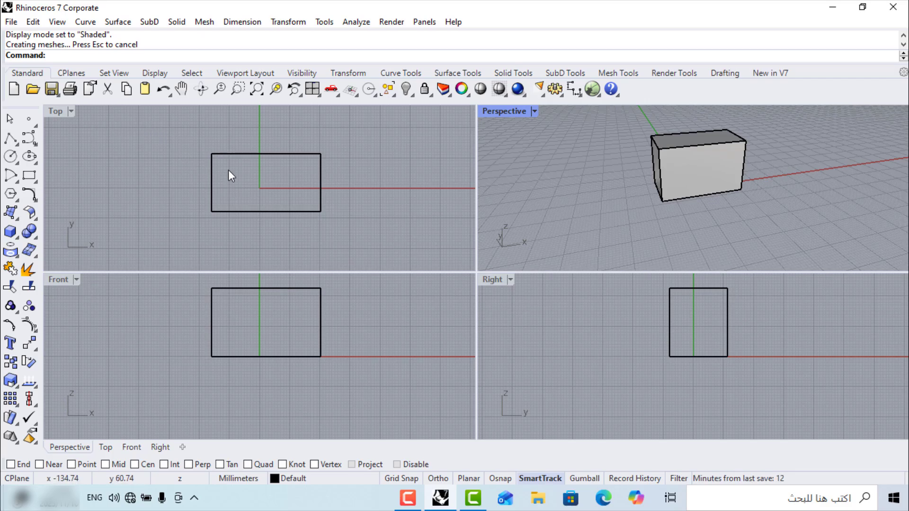
Orbit and pan around the shaded box in the enlarged Perspective view, then restore four views
{"action": "double_click", "coordinate": [499, 112]}
{"action": "right_click_drag", "start_coordinate": [477, 161], "coordinate": [450, 216]}
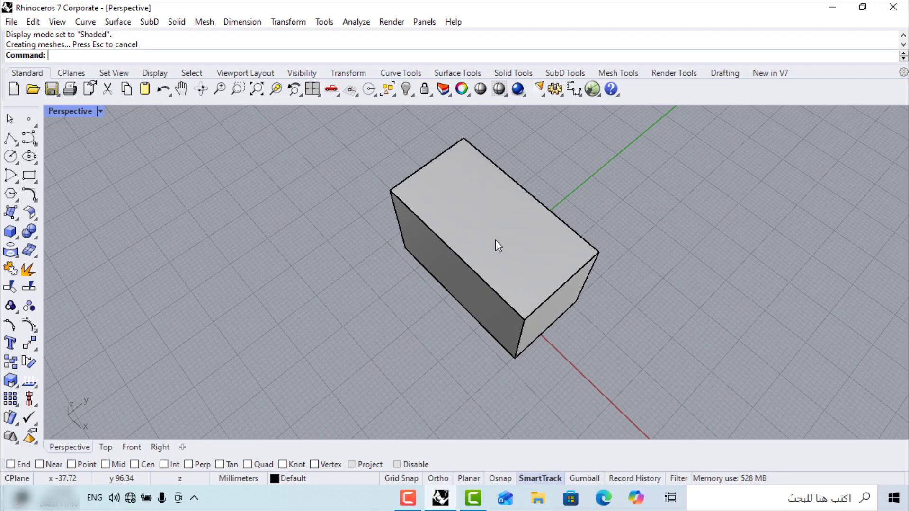
{"action": "double_click", "coordinate": [83, 112]}
{"action": "right_click_drag", "start_coordinate": [681, 209], "coordinate": [743, 168]}
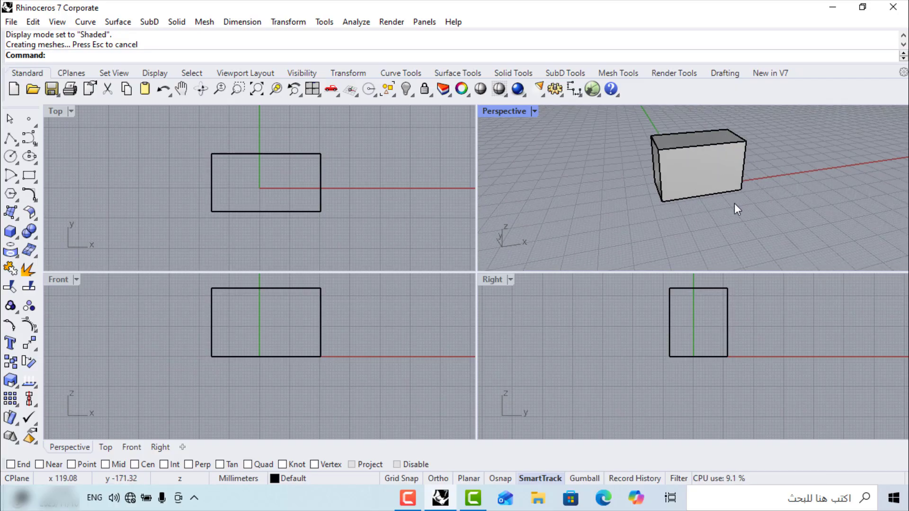
{"action": "right_click_drag", "start_coordinate": [750, 222], "coordinate": [759, 137]}
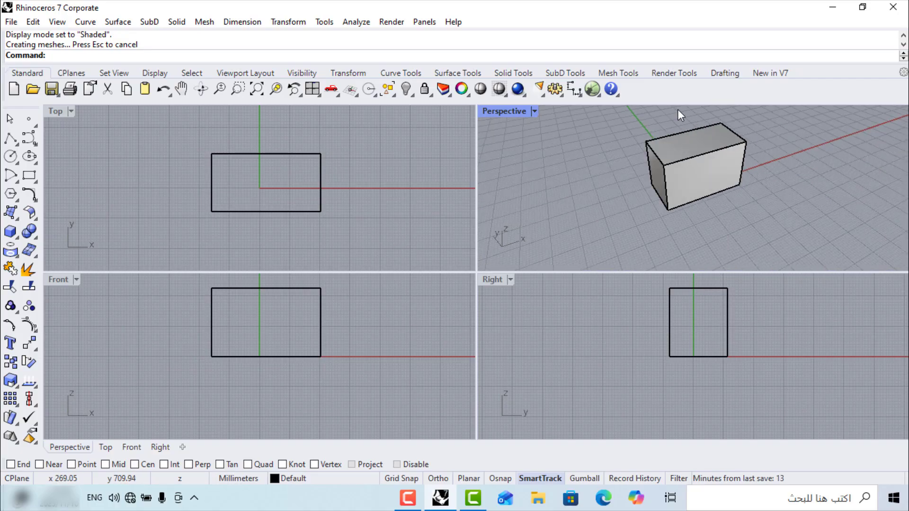
{"action": "right_click_drag", "start_coordinate": [673, 175], "coordinate": [748, 187]}
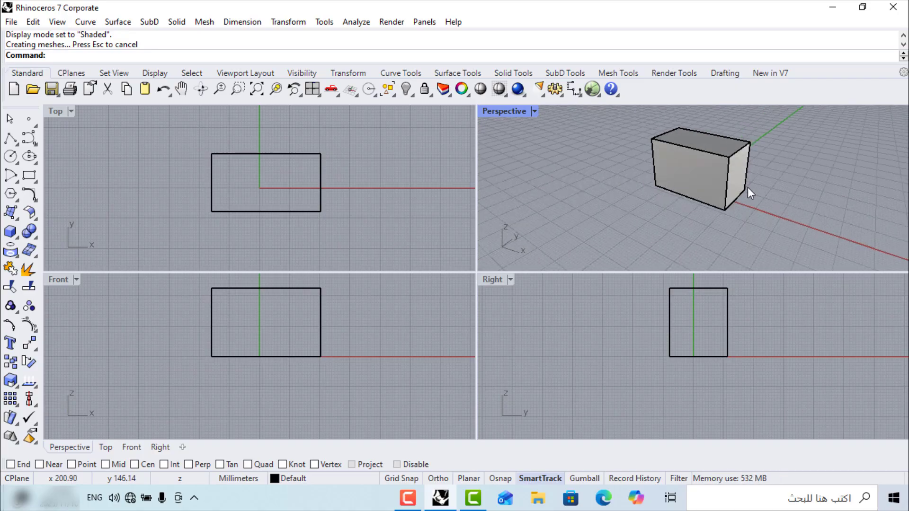
{"action": "double_click", "coordinate": [504, 109]}
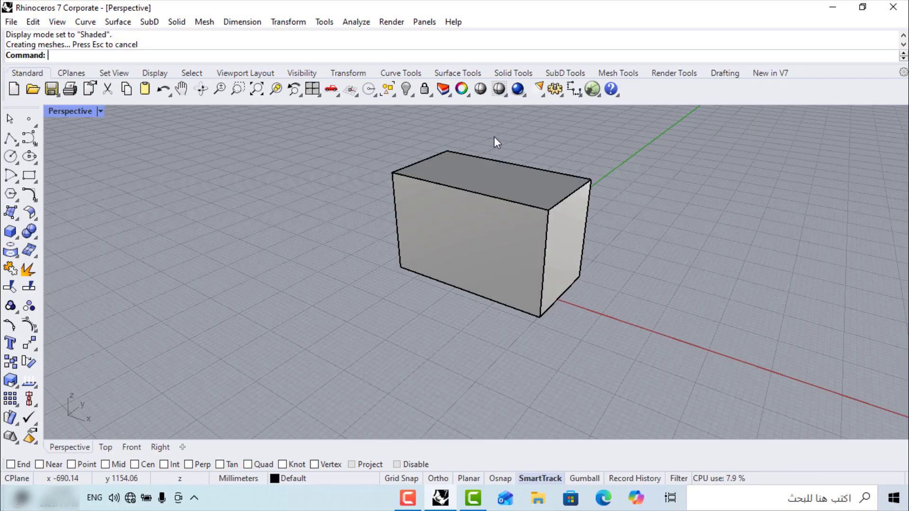
{"action": "right_click_drag", "start_coordinate": [454, 213], "coordinate": [563, 217]}
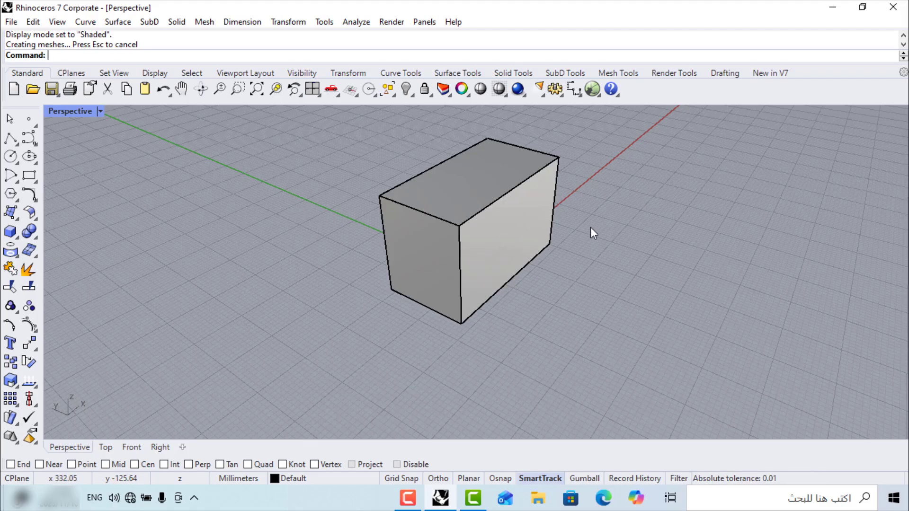
{"action": "right_click_drag", "start_coordinate": [613, 220], "coordinate": [536, 219], "text": "shift"}
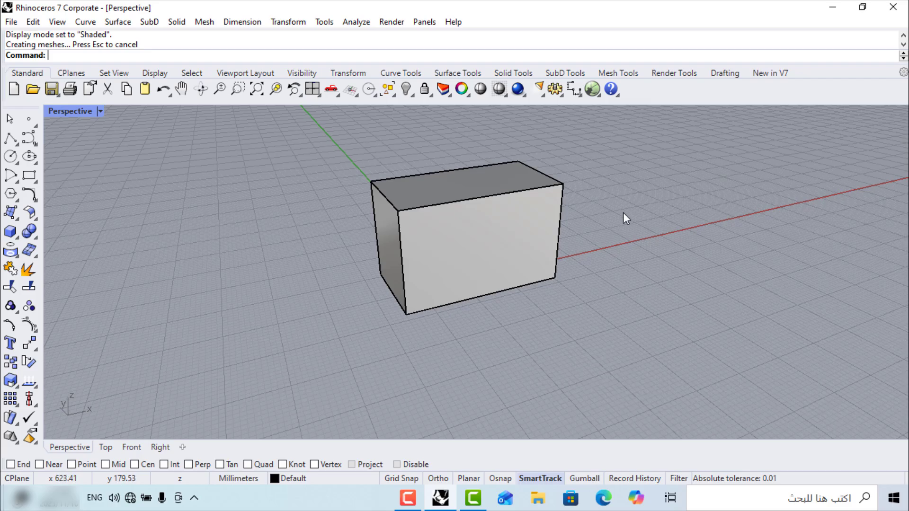
{"action": "right_click_drag", "start_coordinate": [641, 213], "coordinate": [510, 200], "text": "shift"}
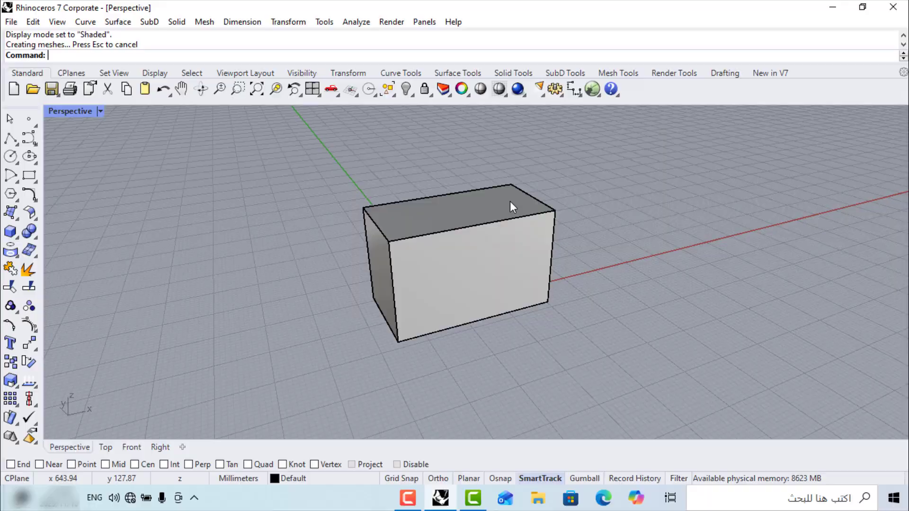
{"action": "double_click", "coordinate": [81, 110]}
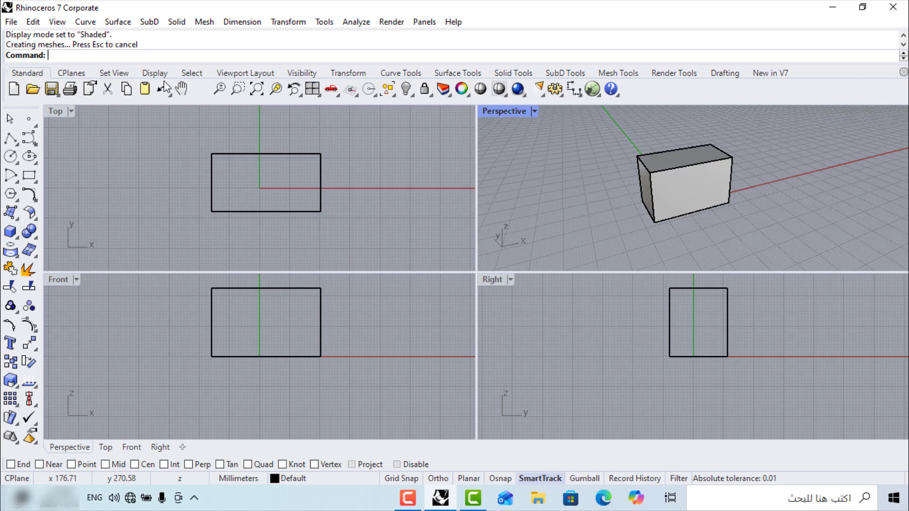
Save the model as DESIGN.3dm on the Desktop with Save As
{"action": "left_click", "coordinate": [10, 22]}
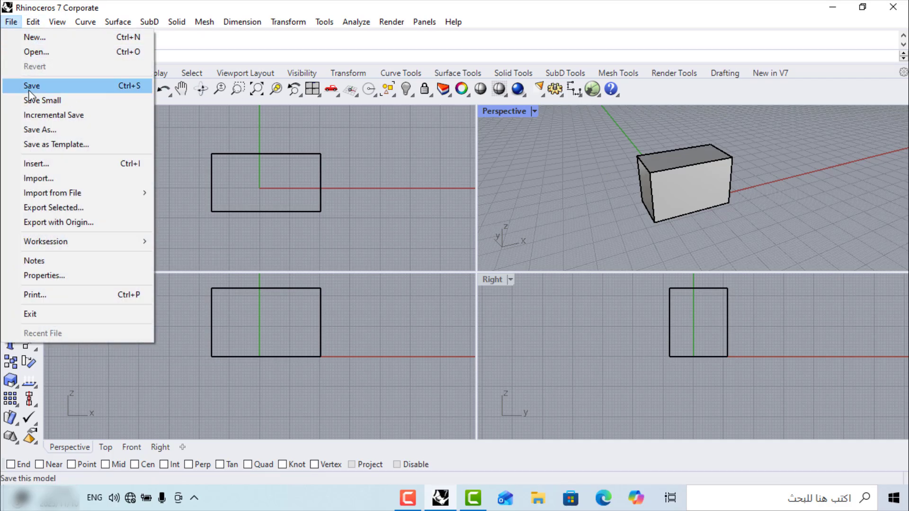
{"action": "left_click", "coordinate": [29, 129]}
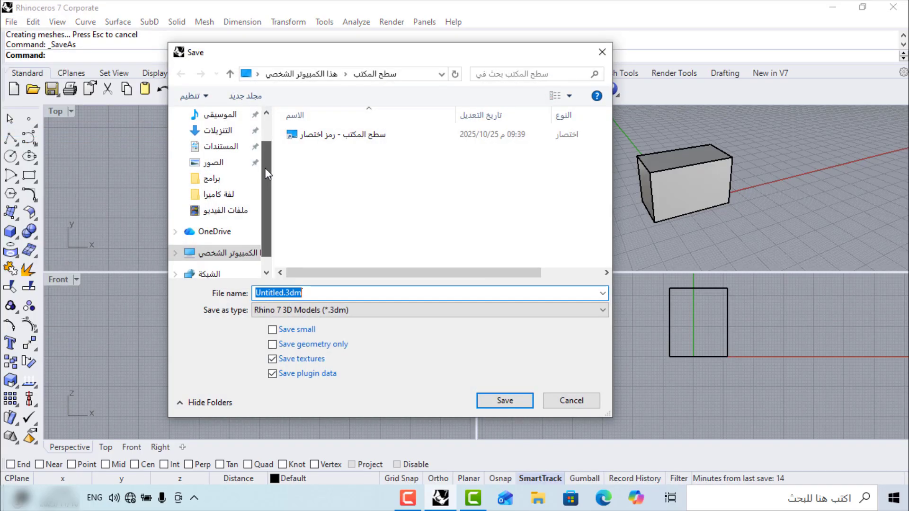
{"action": "scroll", "coordinate": [265, 167], "scroll_direction": "up", "scroll_amount": 1}
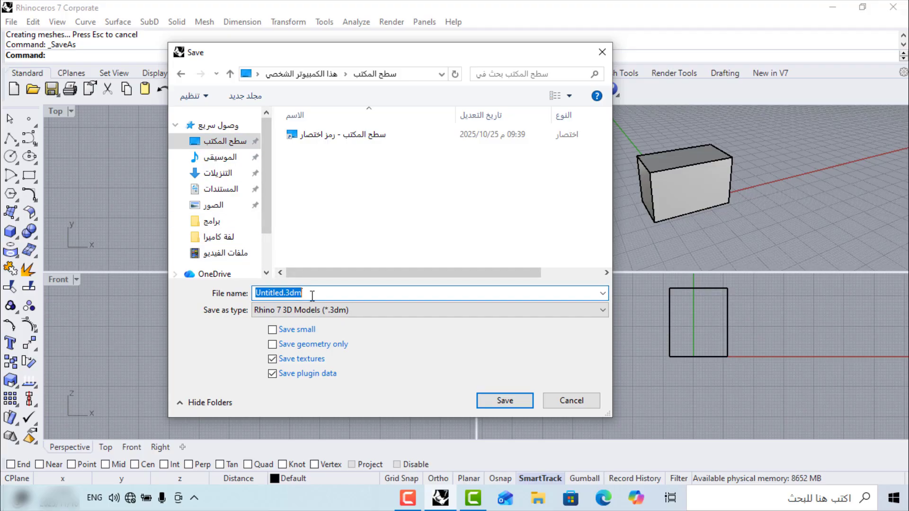
{"action": "type", "text": "DESI"}
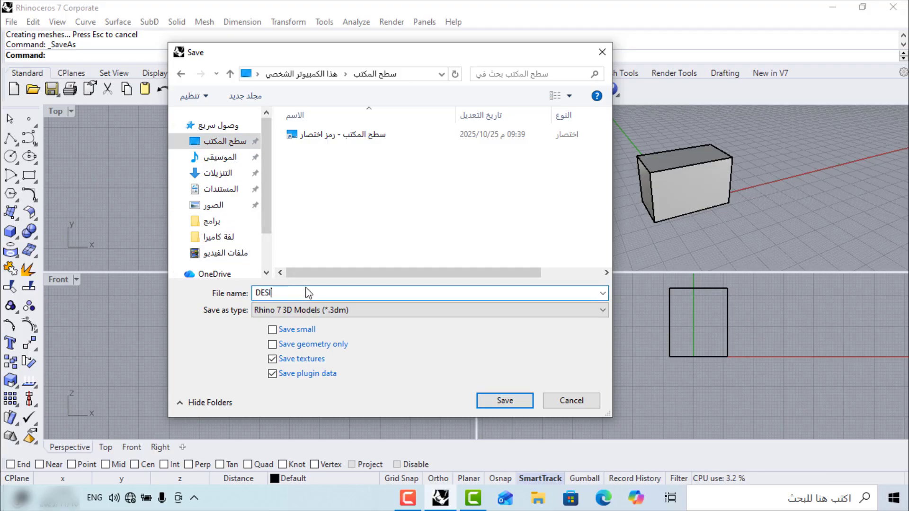
{"action": "type", "text": "GN"}
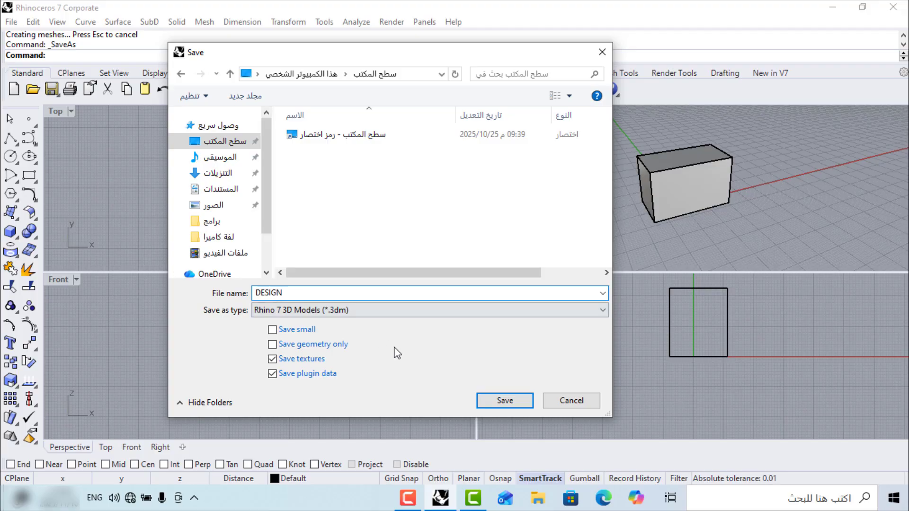
{"action": "left_click", "coordinate": [492, 400]}
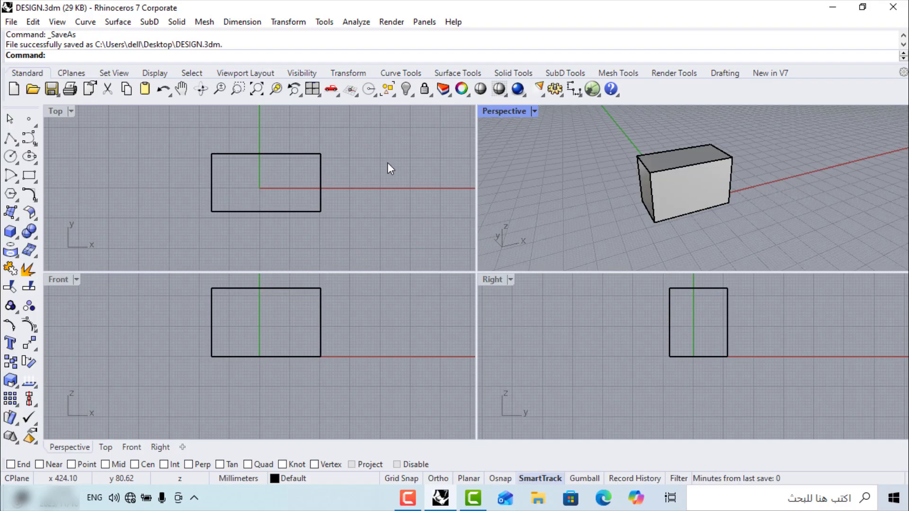
{"action": "left_click", "coordinate": [366, 154]}
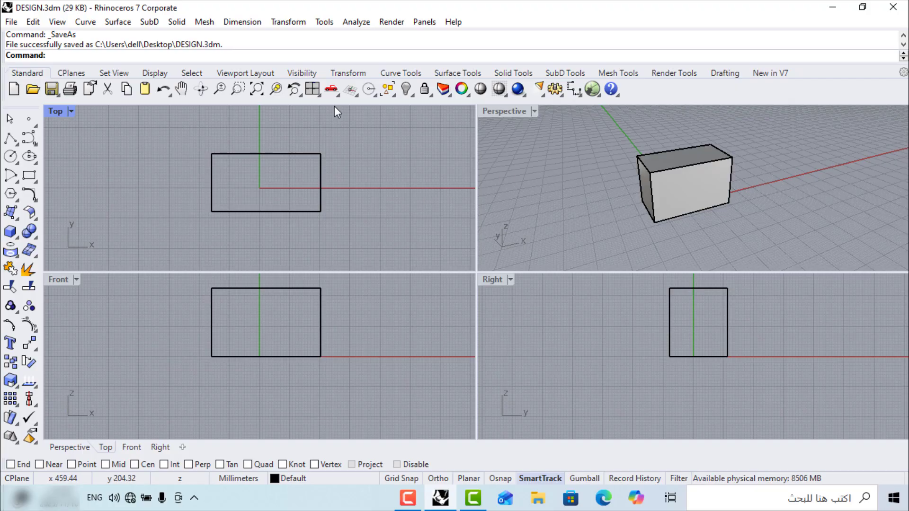
Create a new model from the Large Objects - Meters template
{"action": "left_click", "coordinate": [11, 22]}
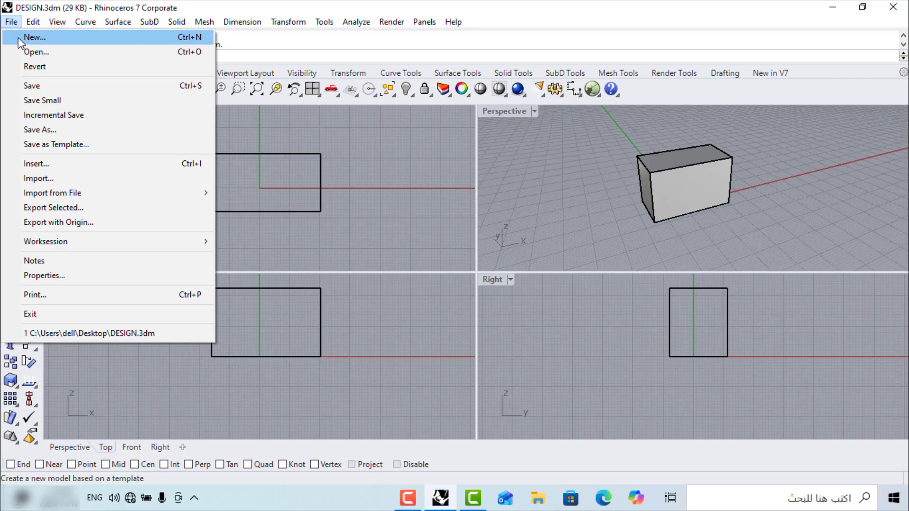
{"action": "left_click", "coordinate": [19, 38]}
{"action": "scroll", "coordinate": [303, 204], "scroll_direction": "down", "scroll_amount": 1}
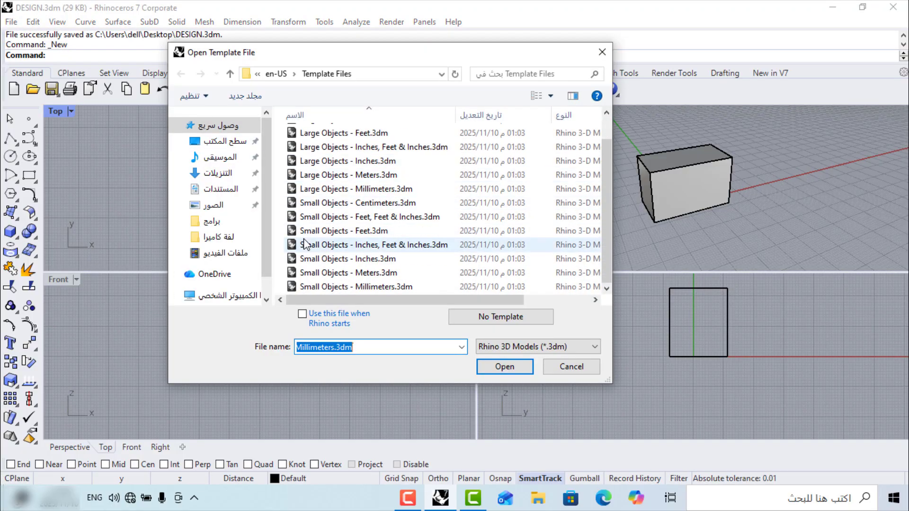
{"action": "scroll", "coordinate": [308, 244], "scroll_direction": "up", "scroll_amount": 1}
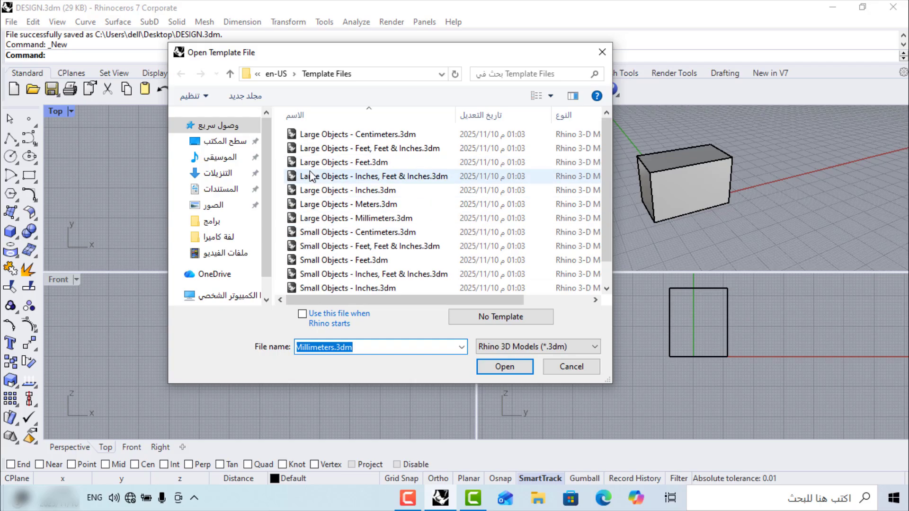
{"action": "scroll", "coordinate": [313, 208], "scroll_direction": "down", "scroll_amount": 1}
{"action": "scroll", "coordinate": [320, 246], "scroll_direction": "up", "scroll_amount": 1}
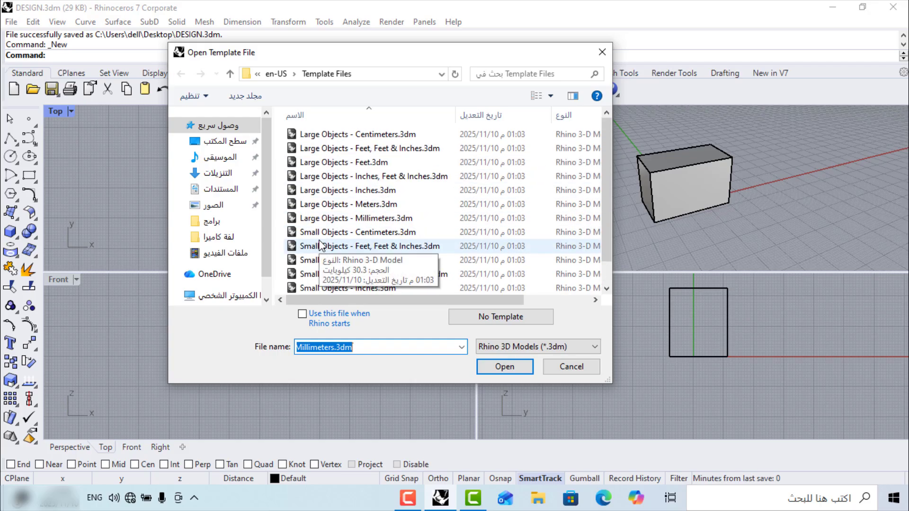
{"action": "scroll", "coordinate": [318, 182], "scroll_direction": "down", "scroll_amount": 1}
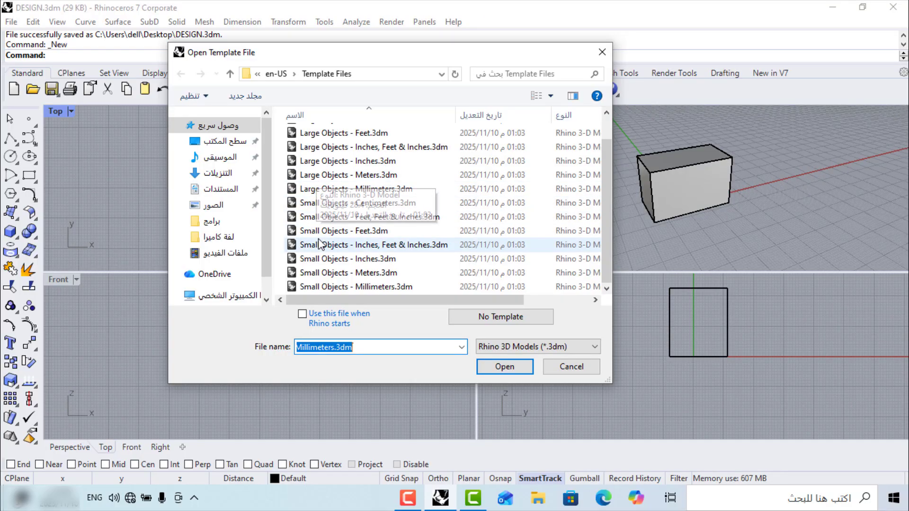
{"action": "scroll", "coordinate": [320, 245], "scroll_direction": "up", "scroll_amount": 1}
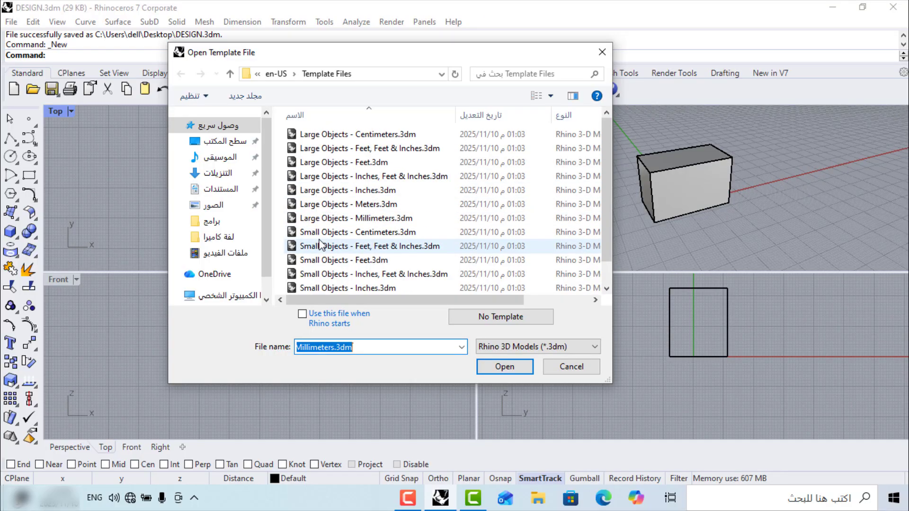
{"action": "left_click", "coordinate": [326, 206]}
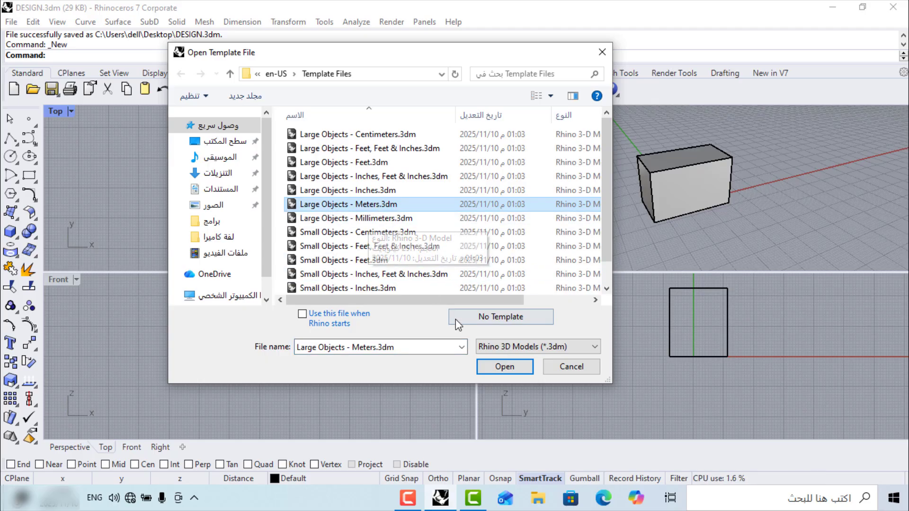
{"action": "left_click", "coordinate": [493, 367]}
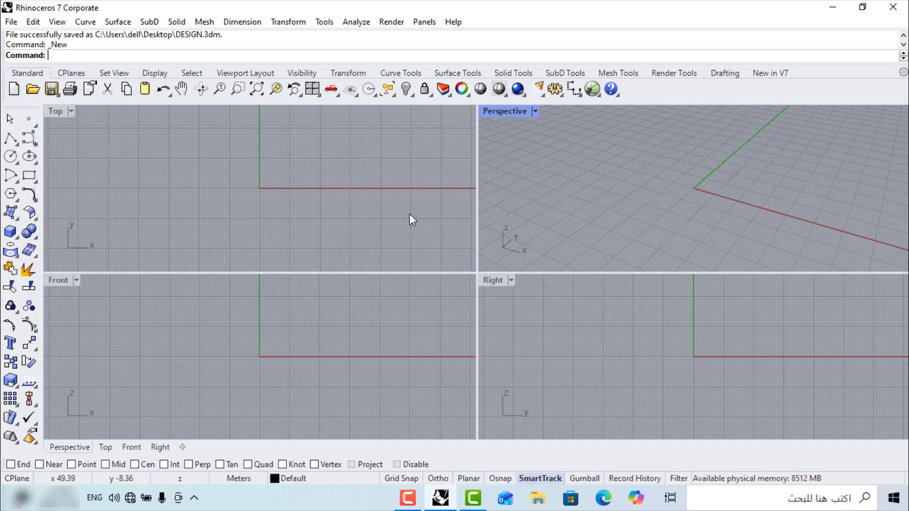
Open DESIGN.3dm from the Desktop and orbit slightly to check the box
{"action": "left_click", "coordinate": [10, 22]}
{"action": "left_click", "coordinate": [23, 49]}
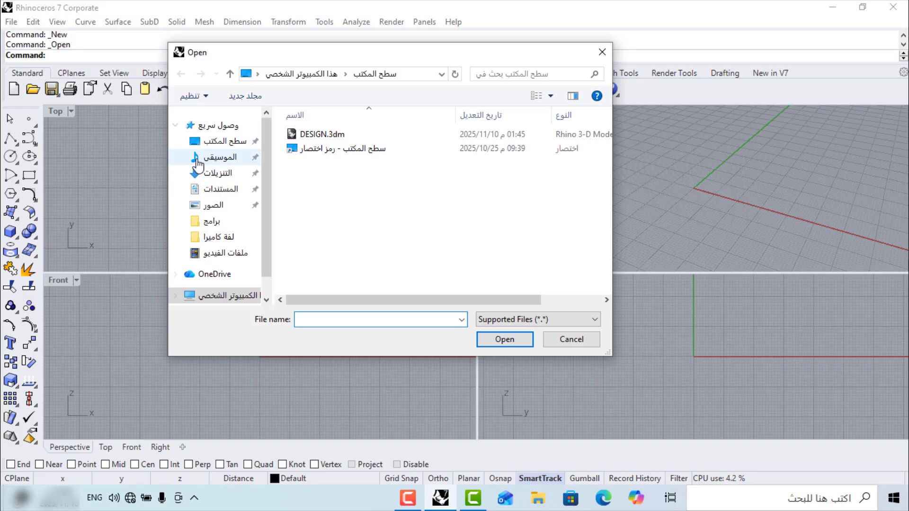
{"action": "left_click", "coordinate": [219, 145]}
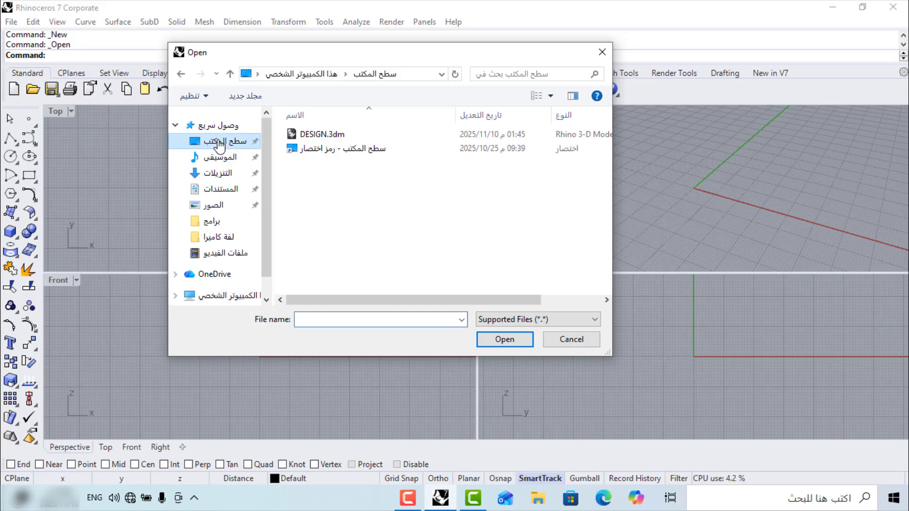
{"action": "left_click", "coordinate": [309, 136]}
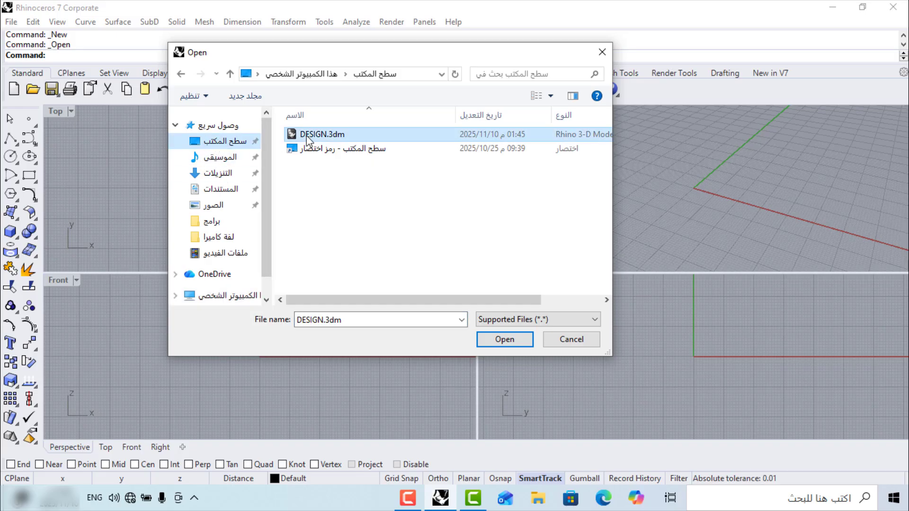
{"action": "left_click", "coordinate": [495, 340]}
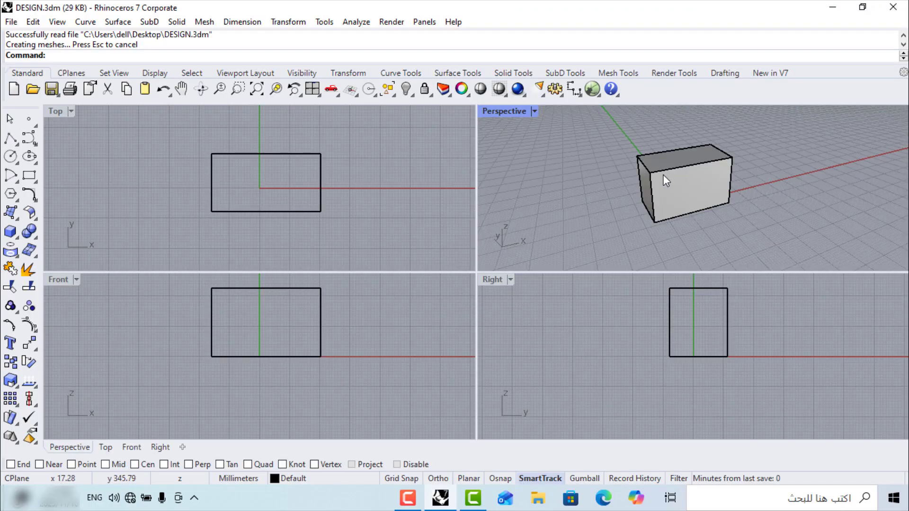
{"action": "right_click_drag", "start_coordinate": [663, 174], "coordinate": [661, 197]}
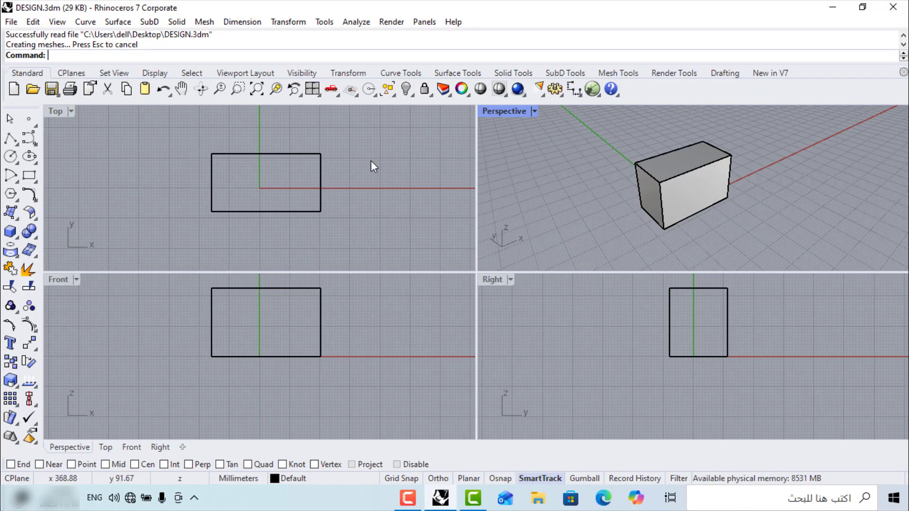
{"action": "left_click", "coordinate": [407, 498]}
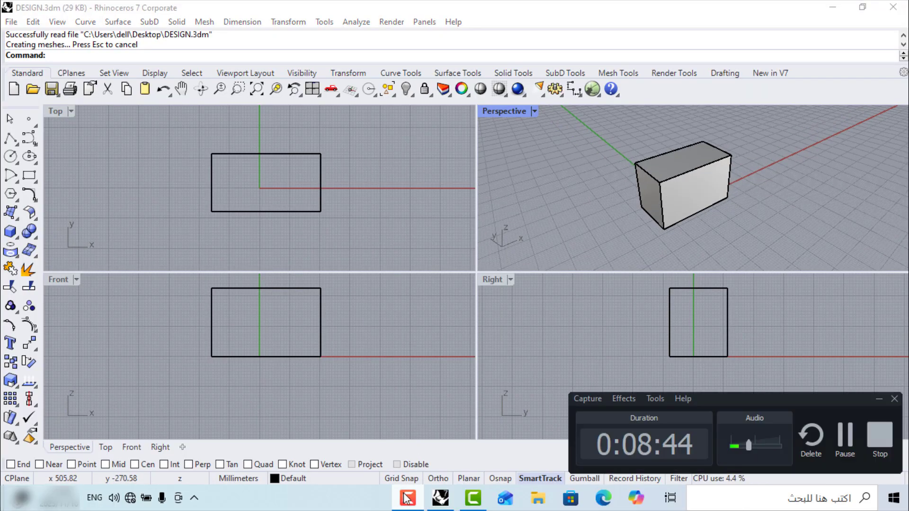
{"action": "left_click", "coordinate": [407, 498]}
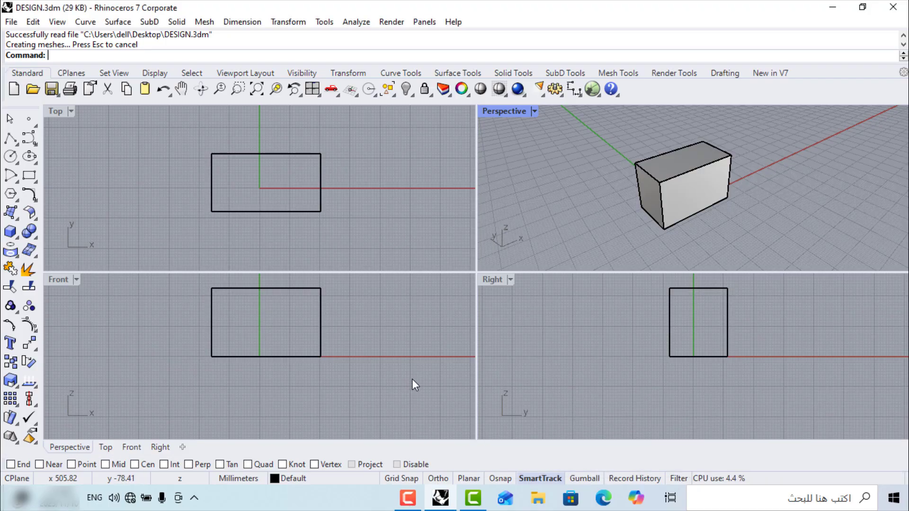
{"action": "left_click", "coordinate": [409, 499]}
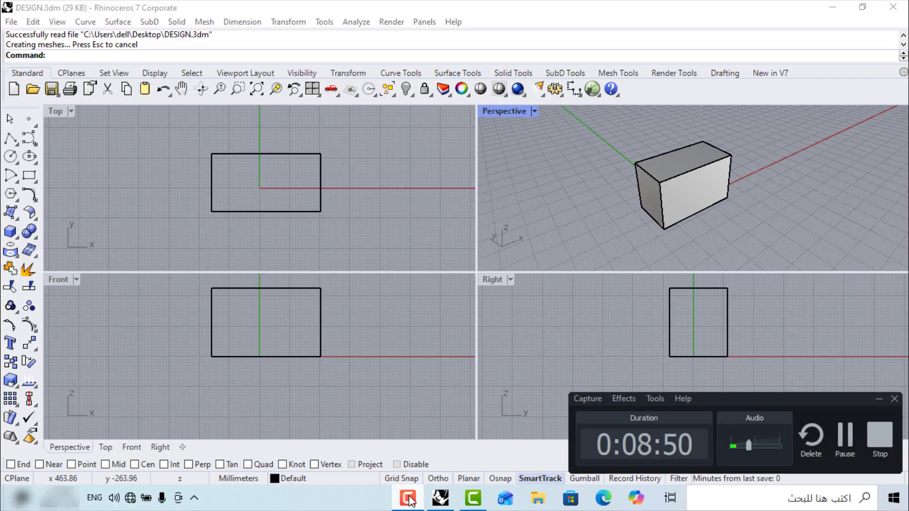